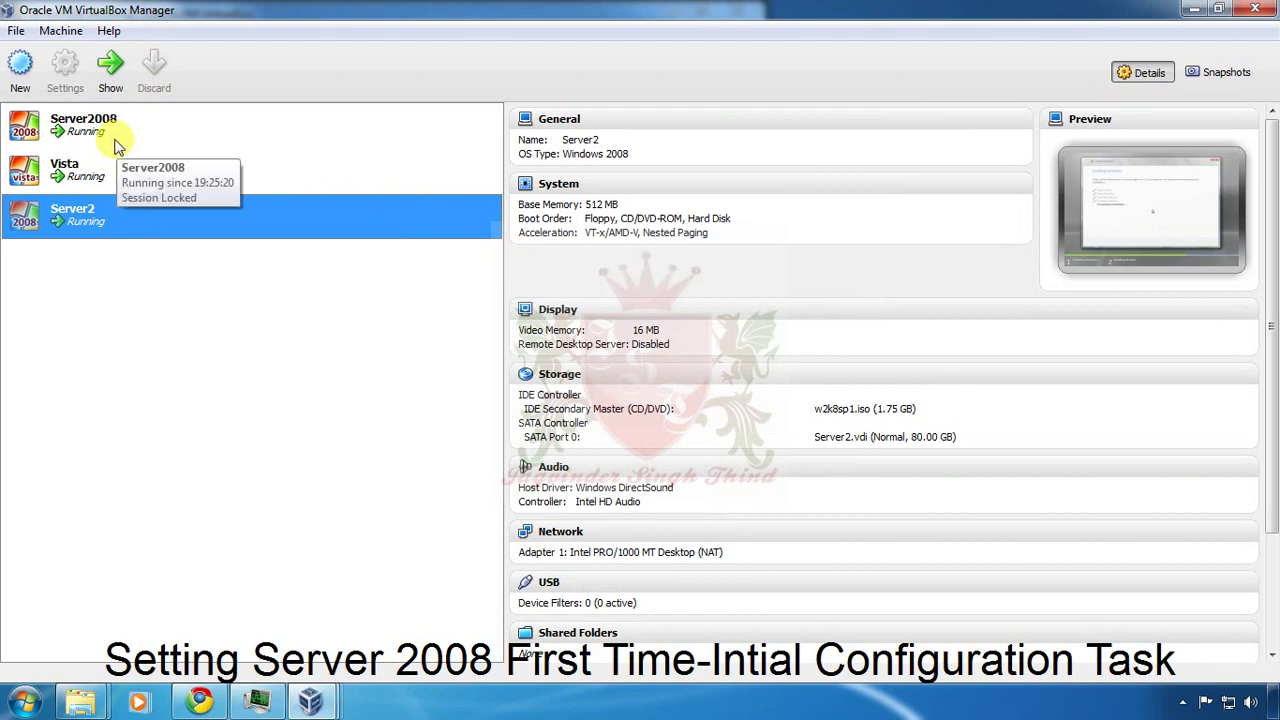
Open the running Server2008 VM's console window from the VirtualBox Manager list.
double_click(115, 145)
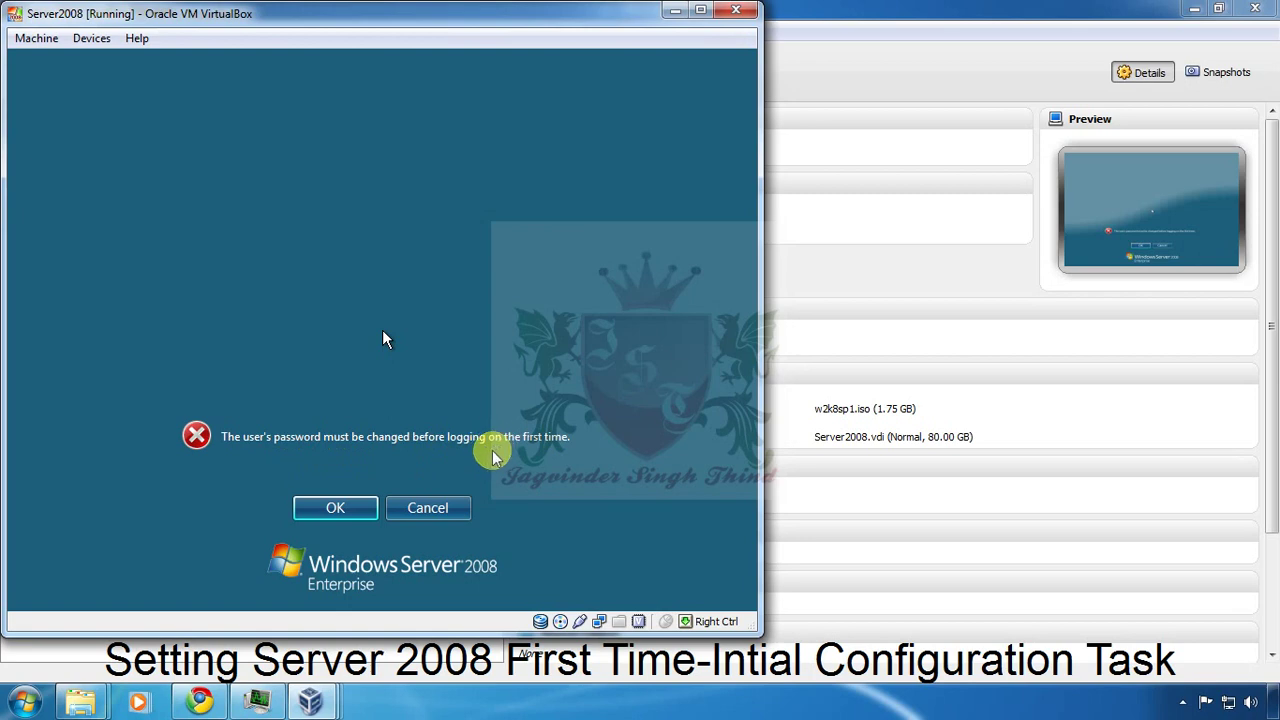
Let the VM capture the mouse and dismiss the 'password must be changed' notice with OK.
left_click(334, 510)
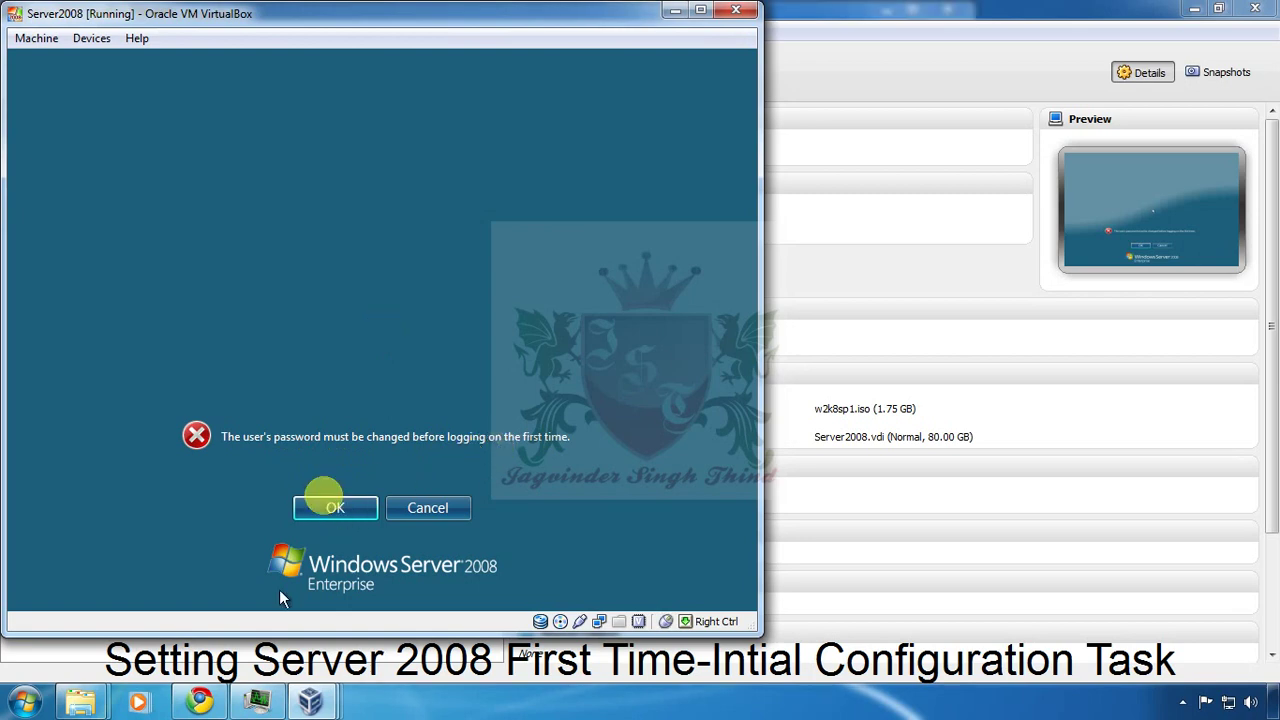
left_click(334, 514)
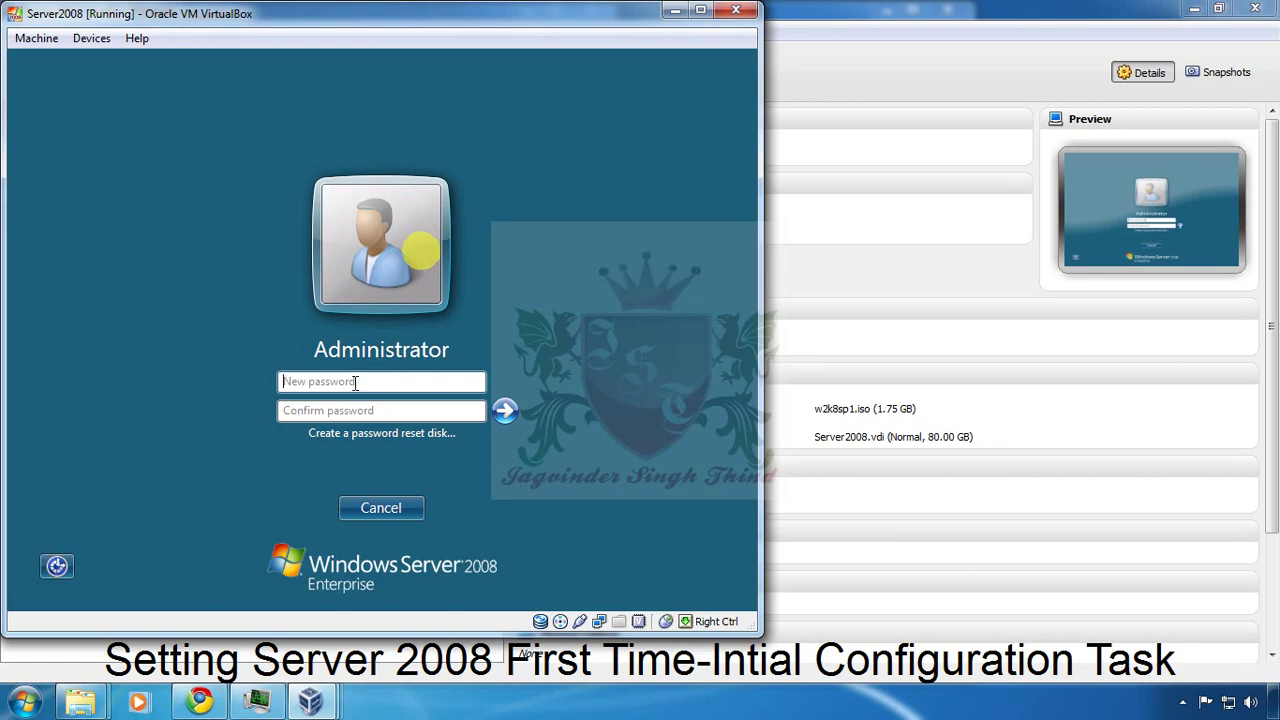
Enter and confirm a new Administrator password, submit it, and acknowledge the confirmation.
left_click(356, 382)
type("P@ssw0rd12")
key("Tab")
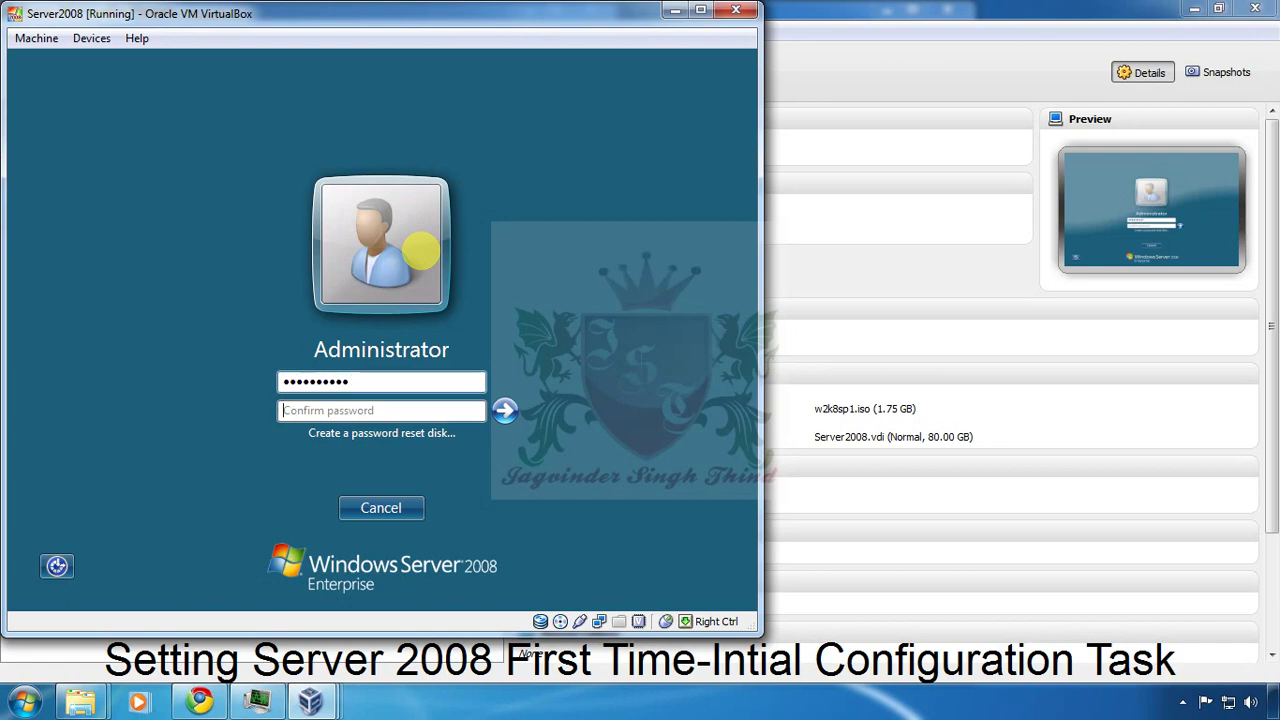
type("P@ssw0rd12")
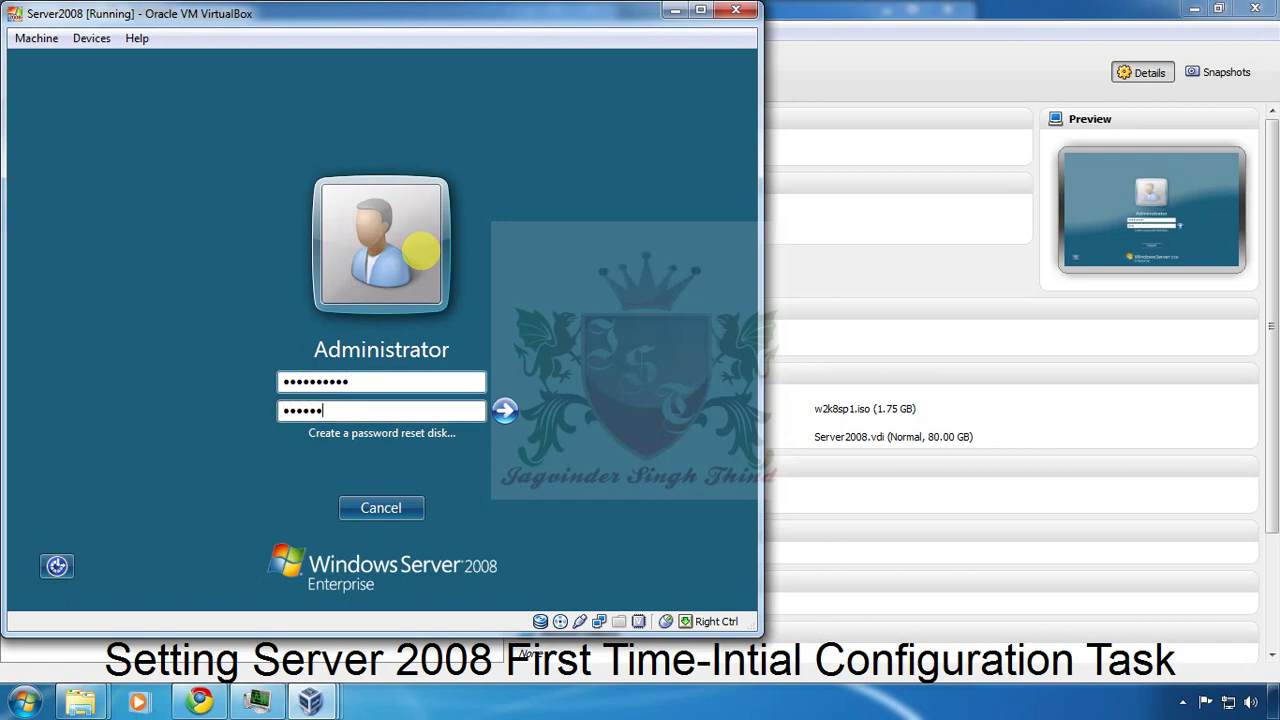
type("2")
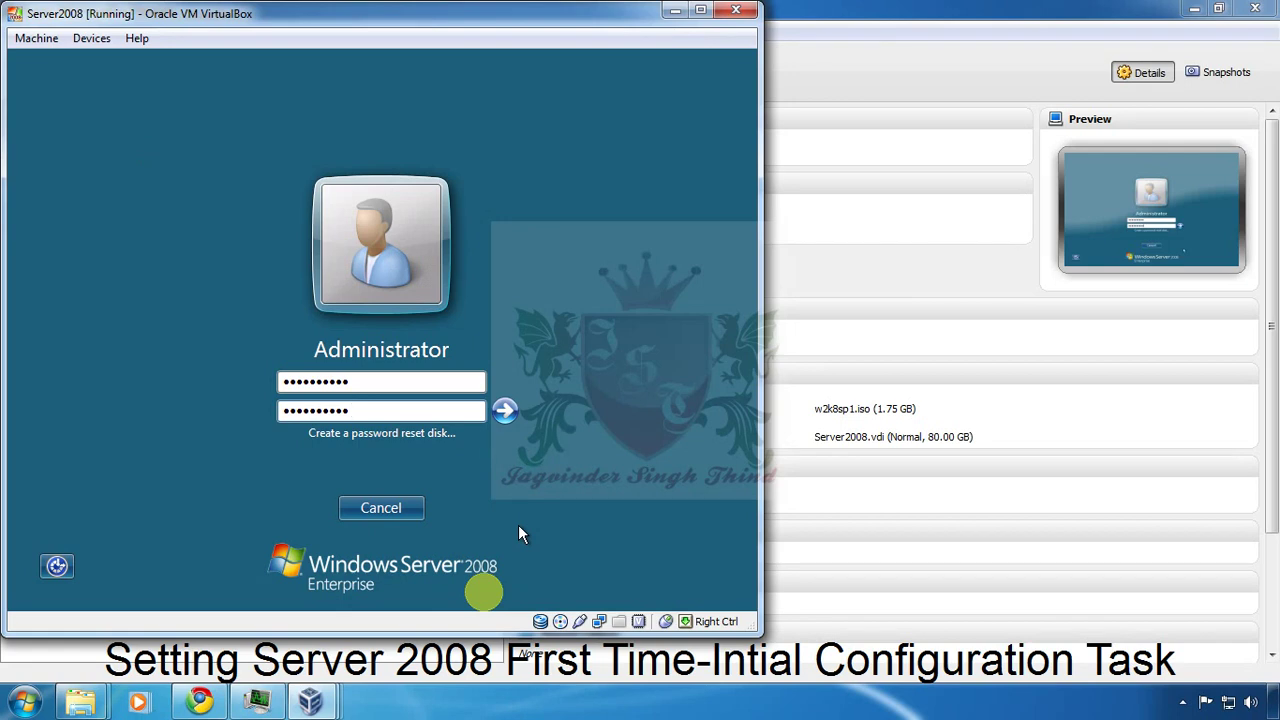
key("Return")
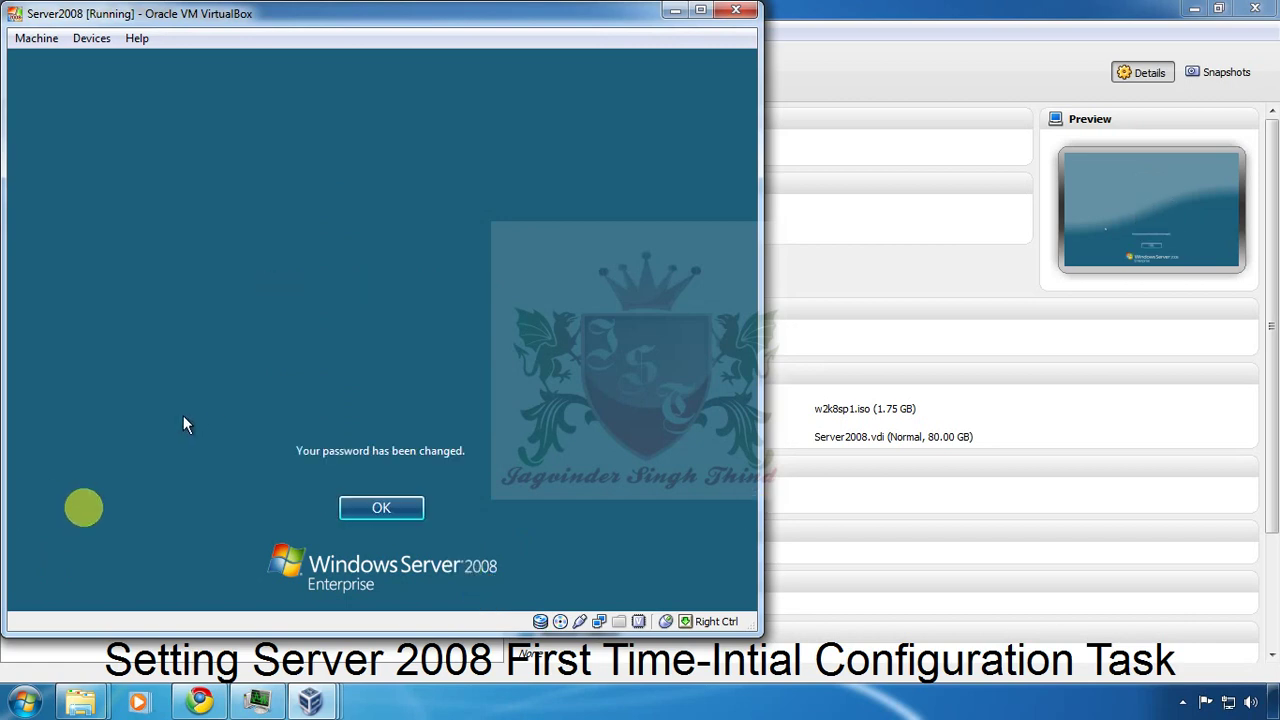
left_click(394, 510)
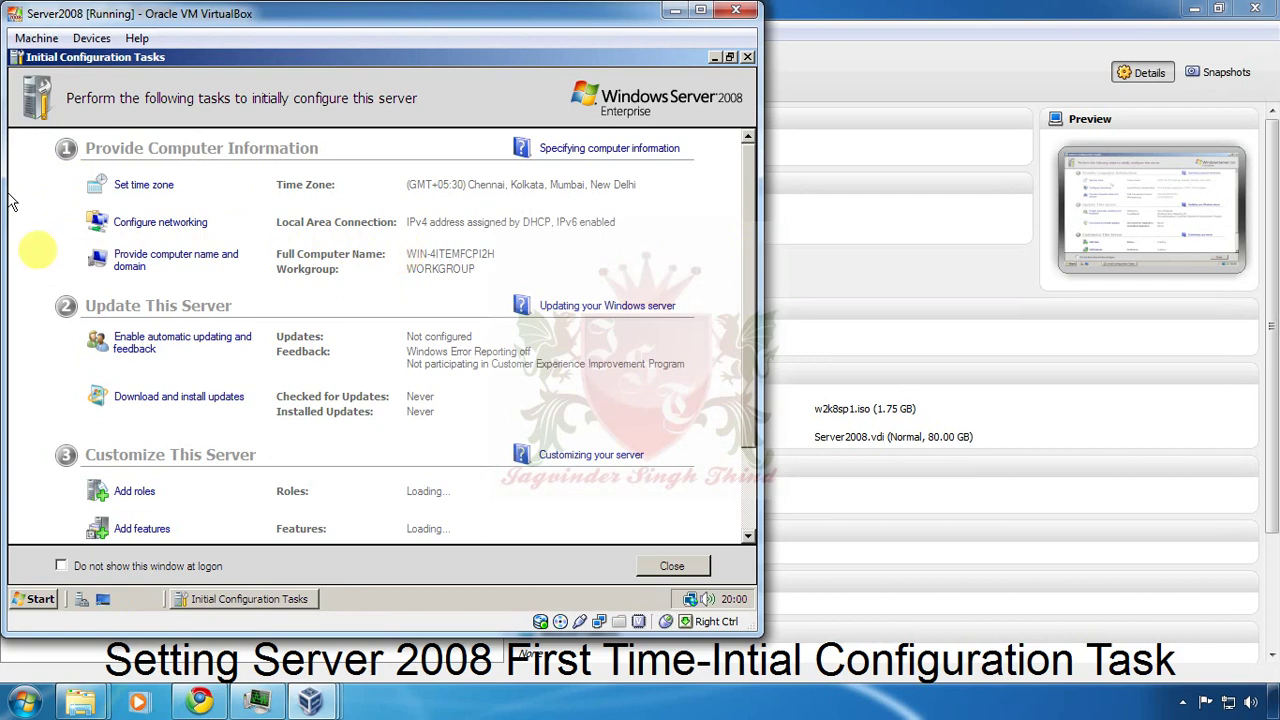
left_click(158, 185)
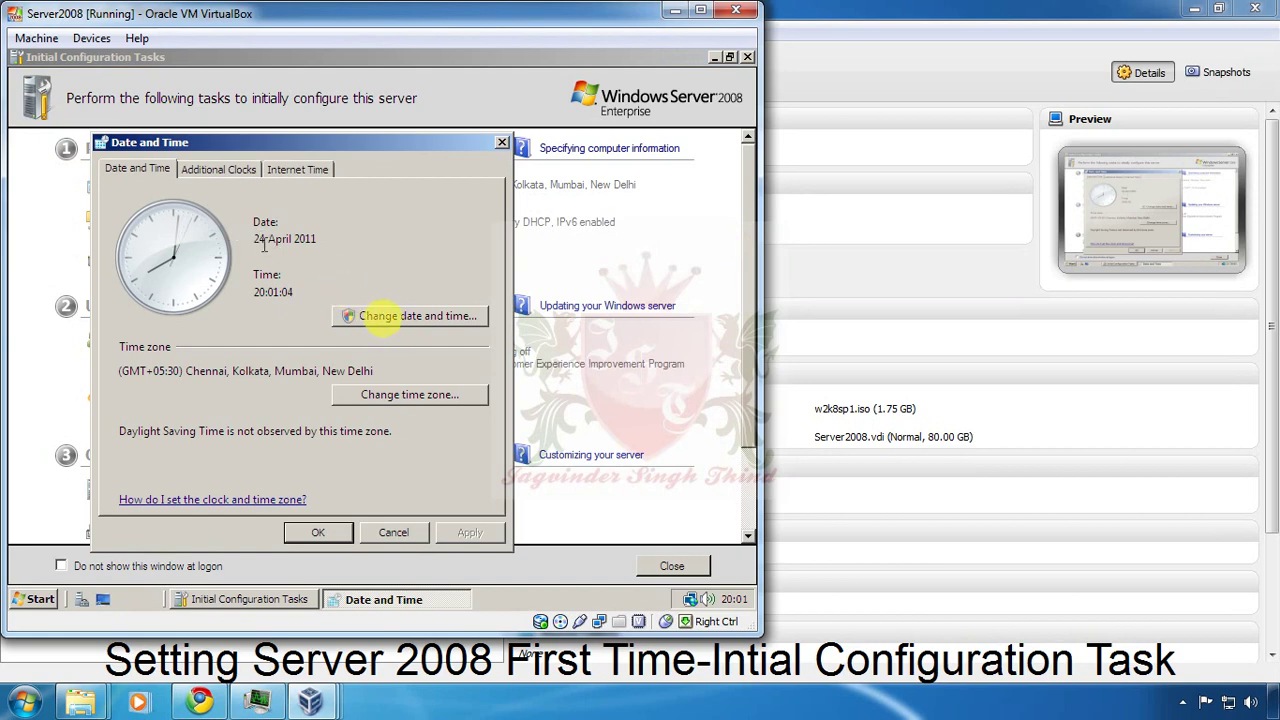
left_click(370, 394)
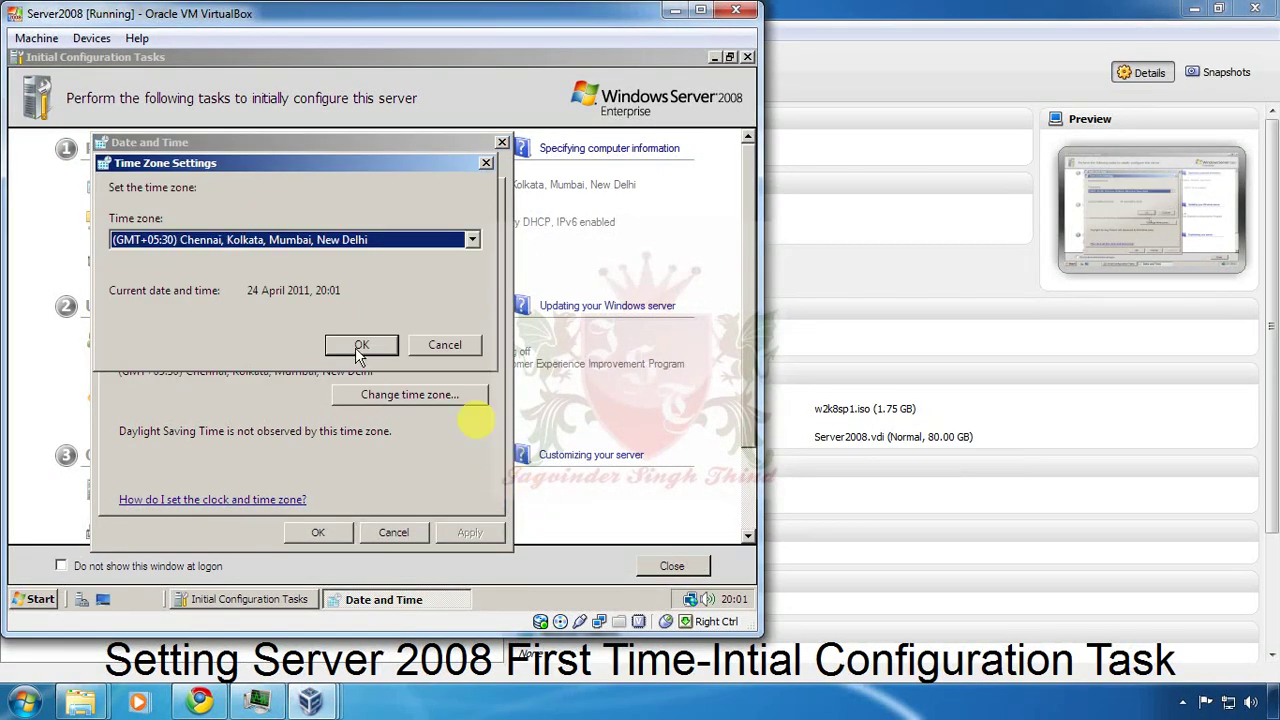
left_click(471, 240)
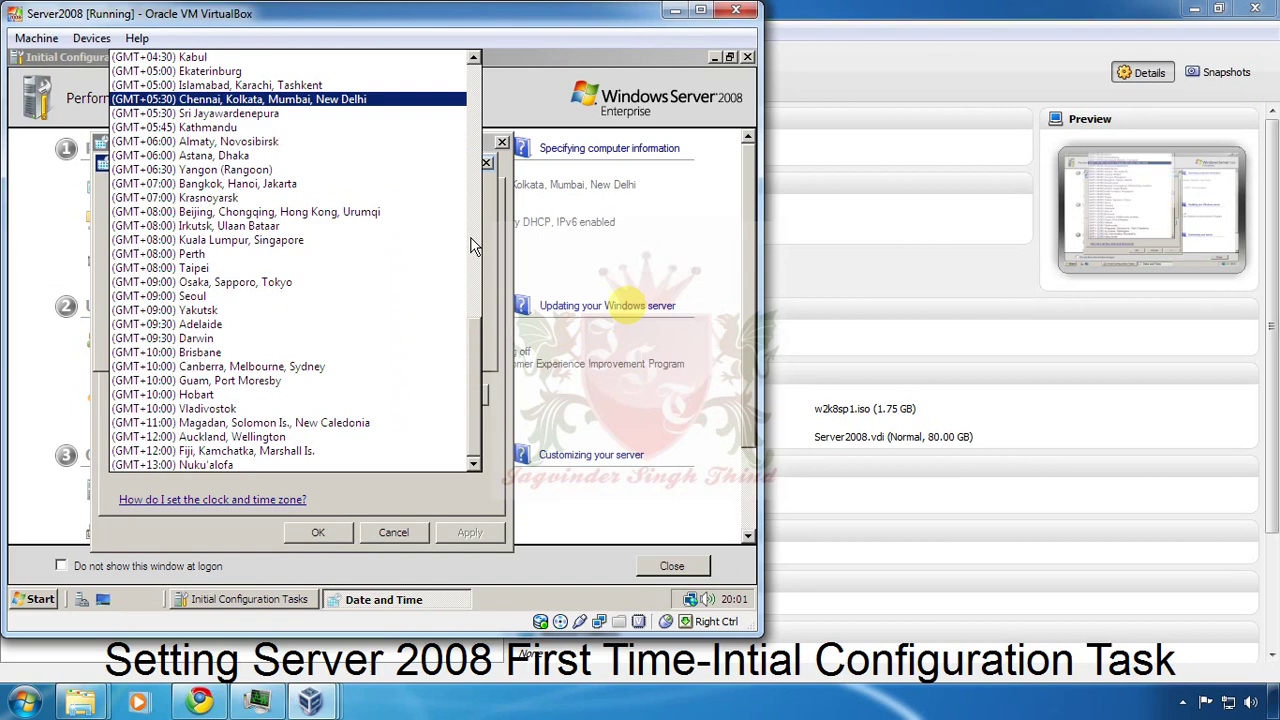
left_click(492, 218)
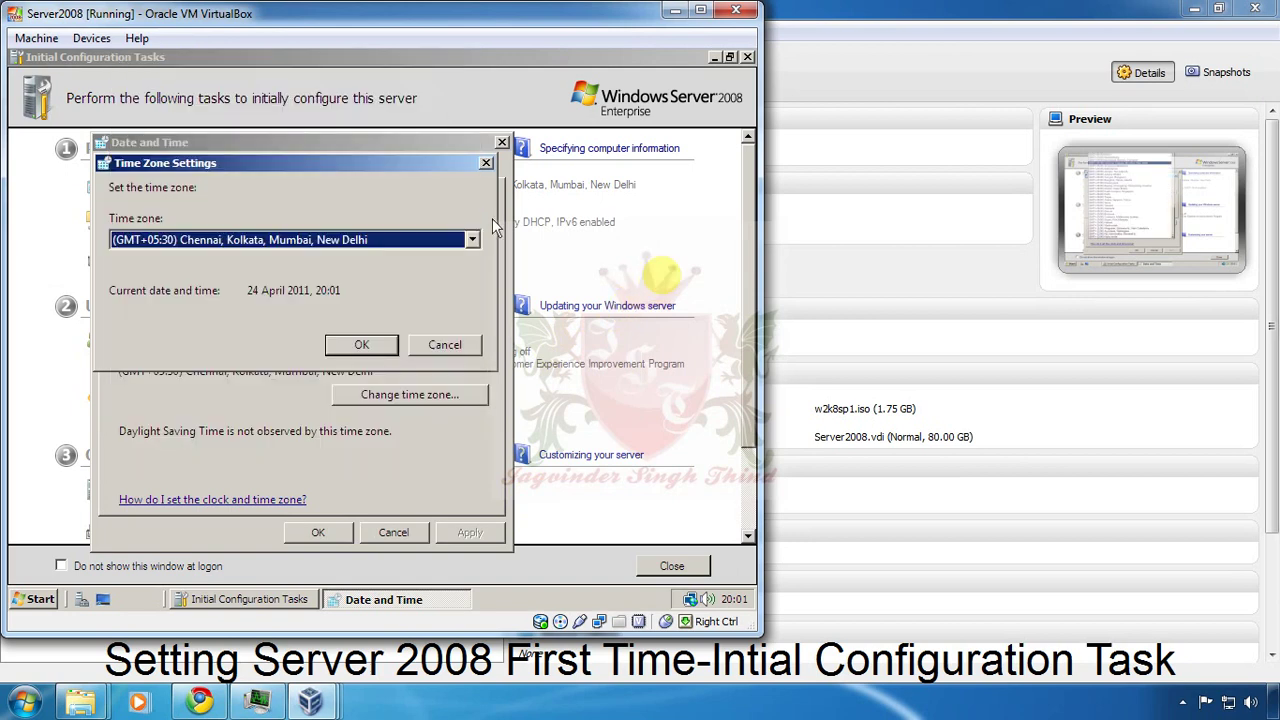
left_click(478, 343)
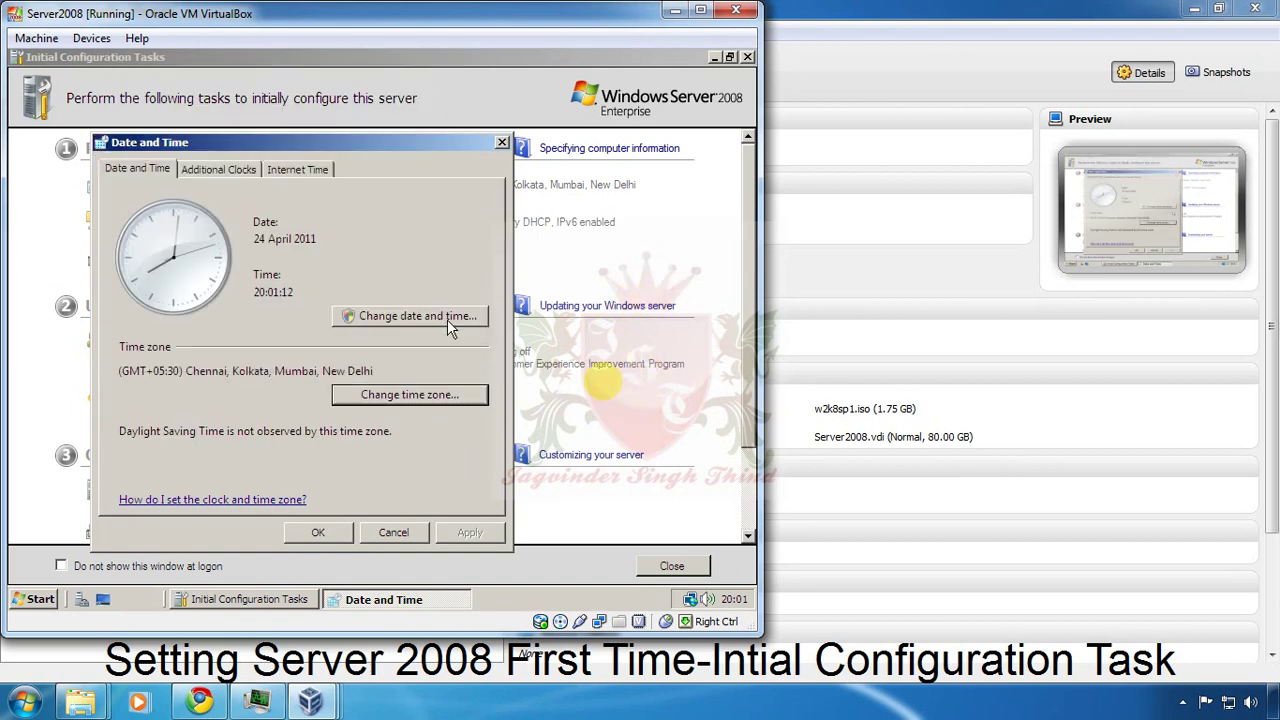
left_click(447, 318)
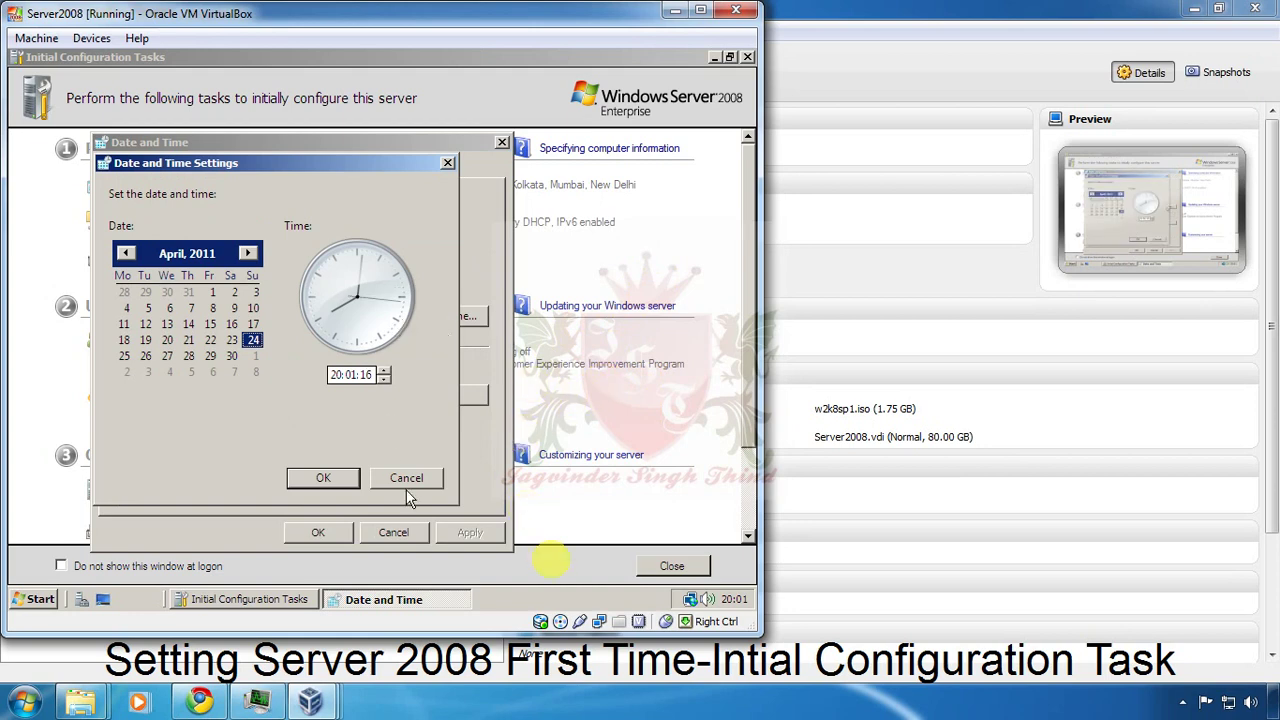
left_click(524, 522)
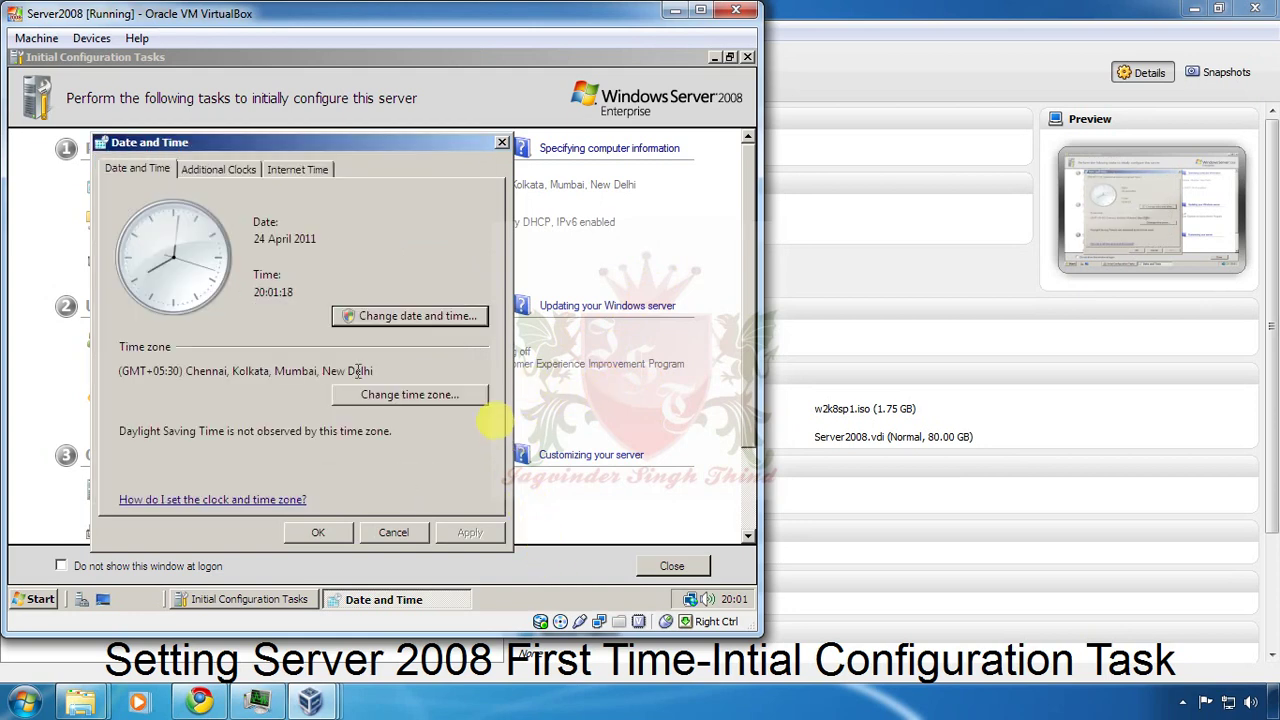
left_click(216, 172)
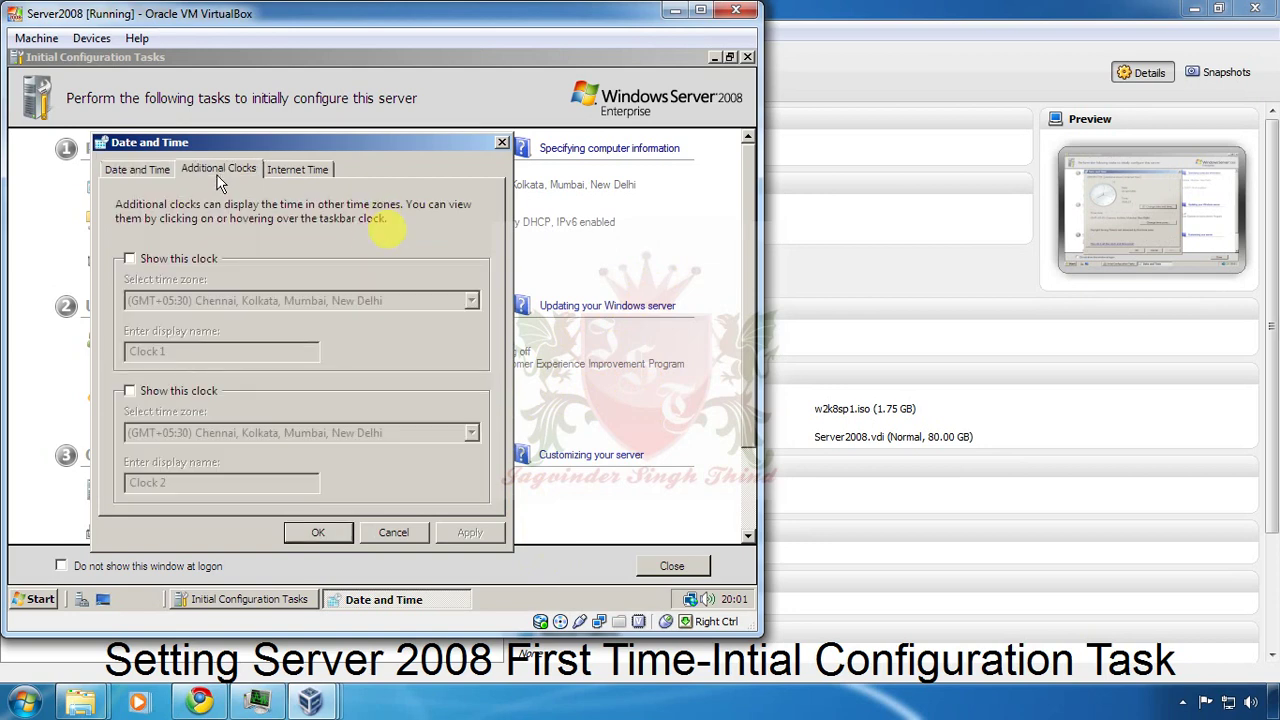
left_click(130, 259)
left_click(130, 259)
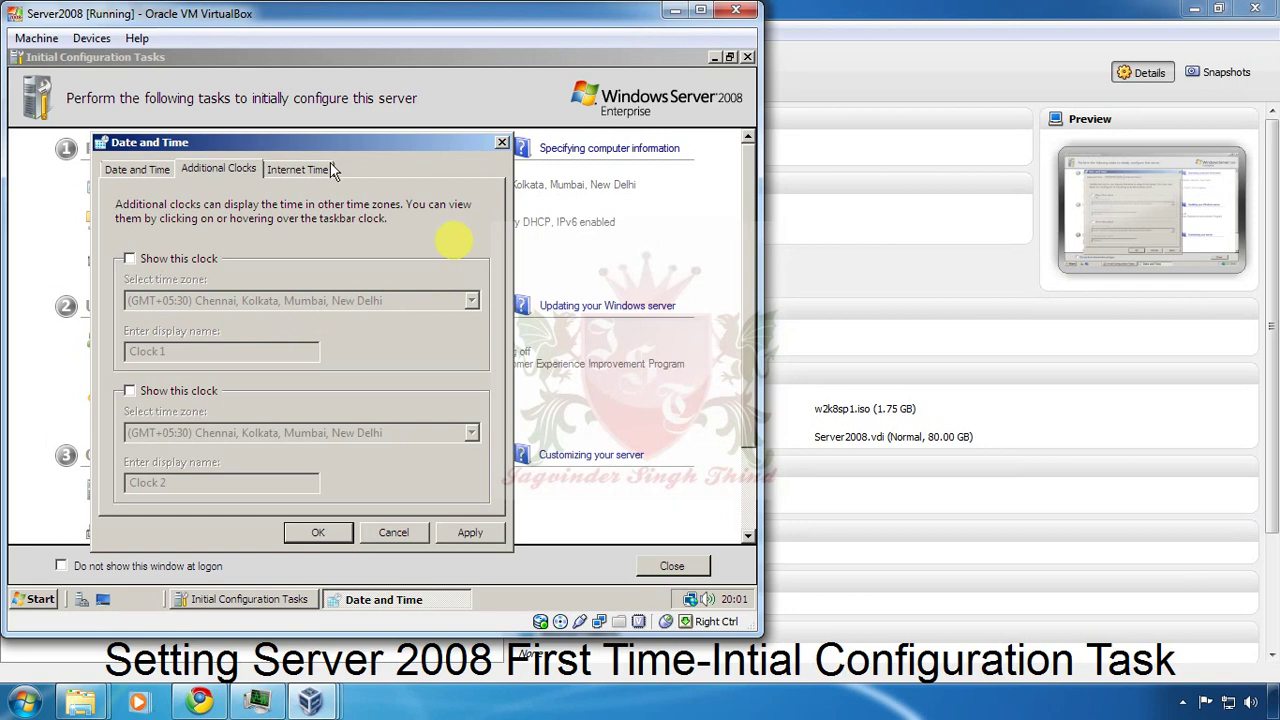
left_click(328, 168)
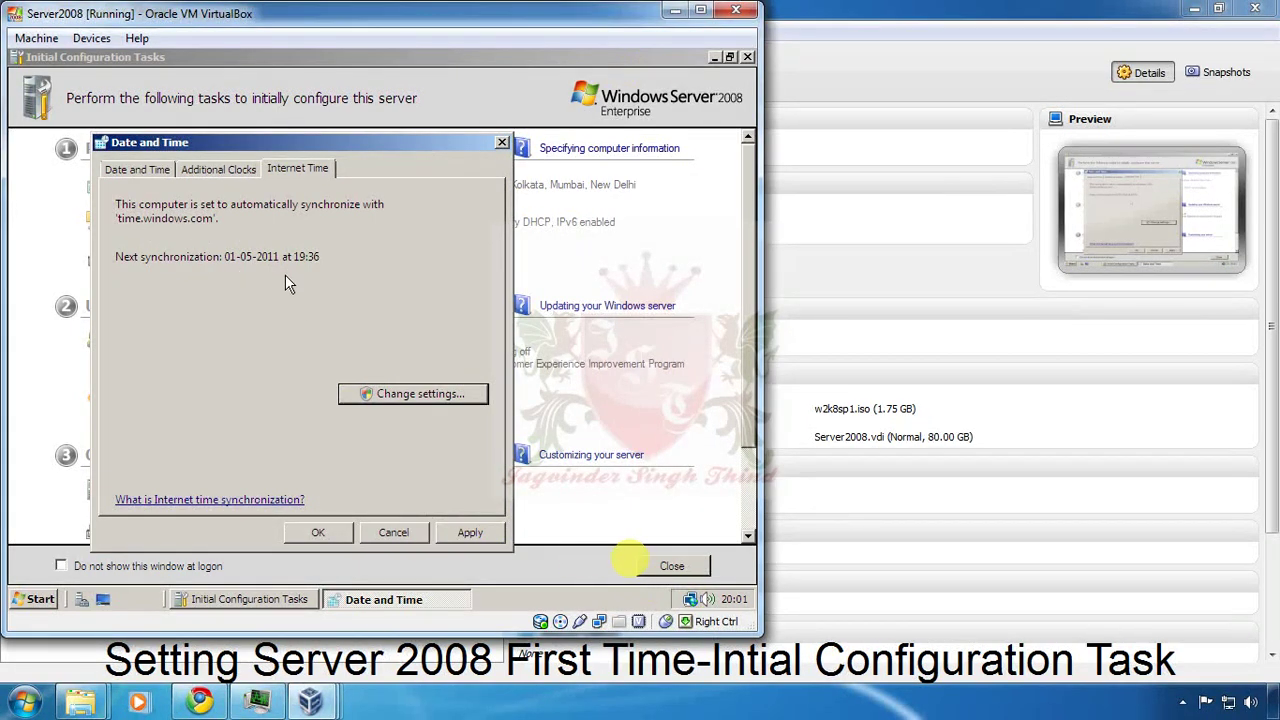
left_click(316, 533)
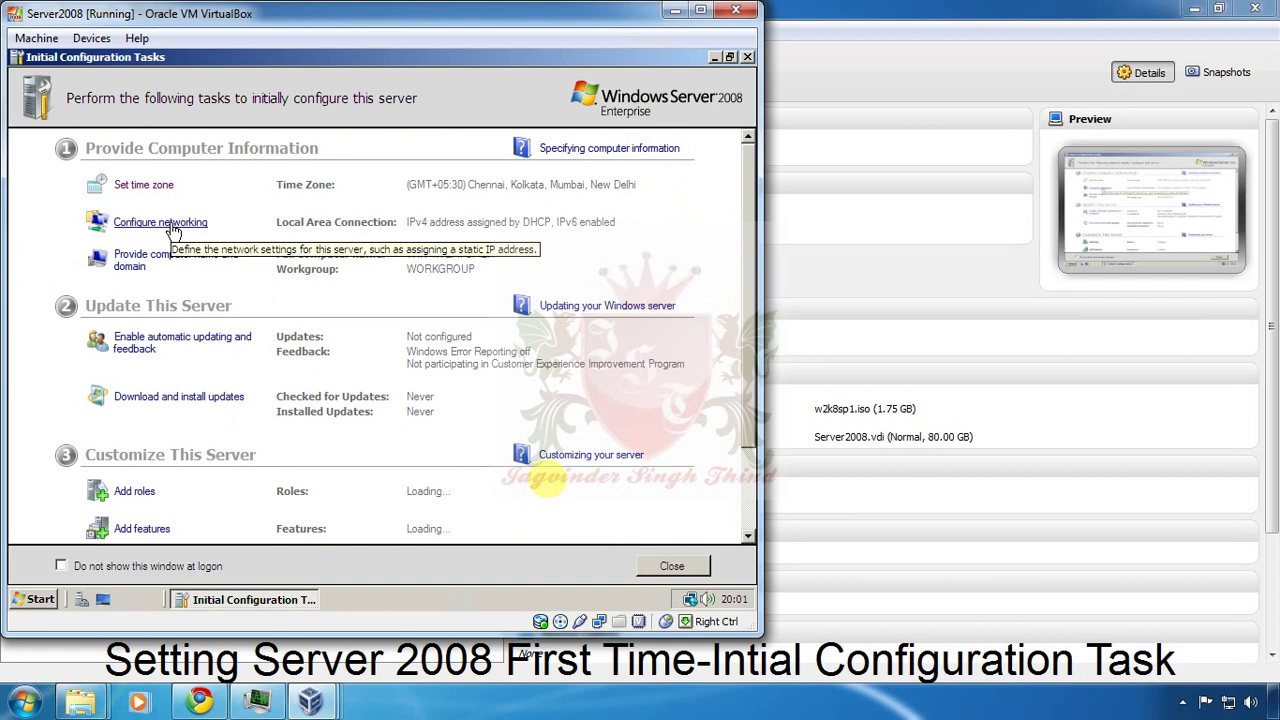
Open the TCP/IPv4 properties of the Local Area Connection.
left_click(172, 228)
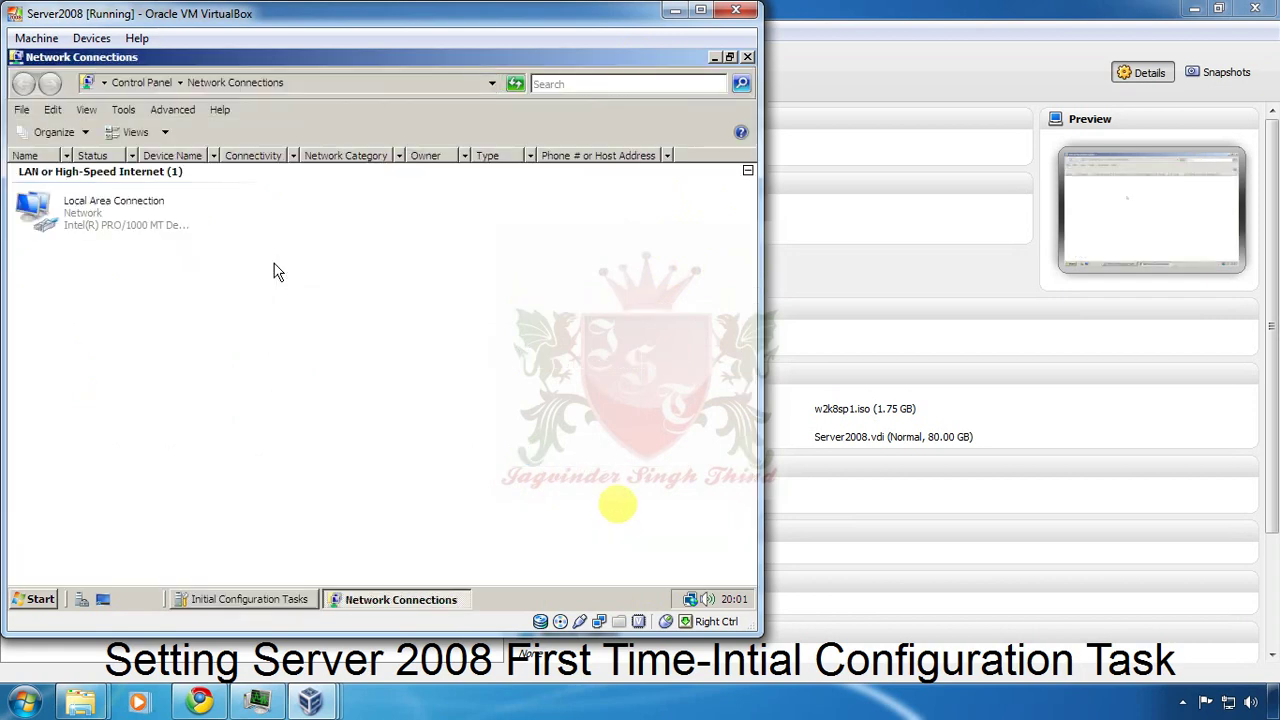
left_click(118, 229)
double_click(118, 229)
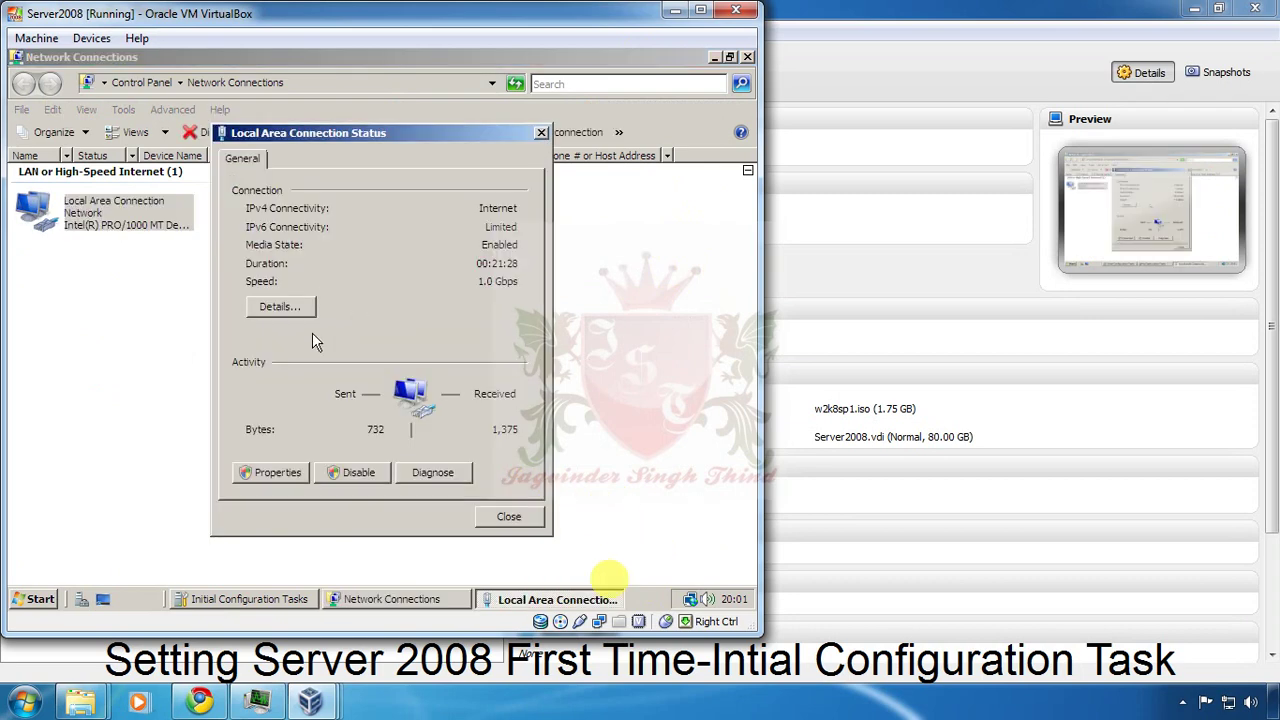
left_click(292, 474)
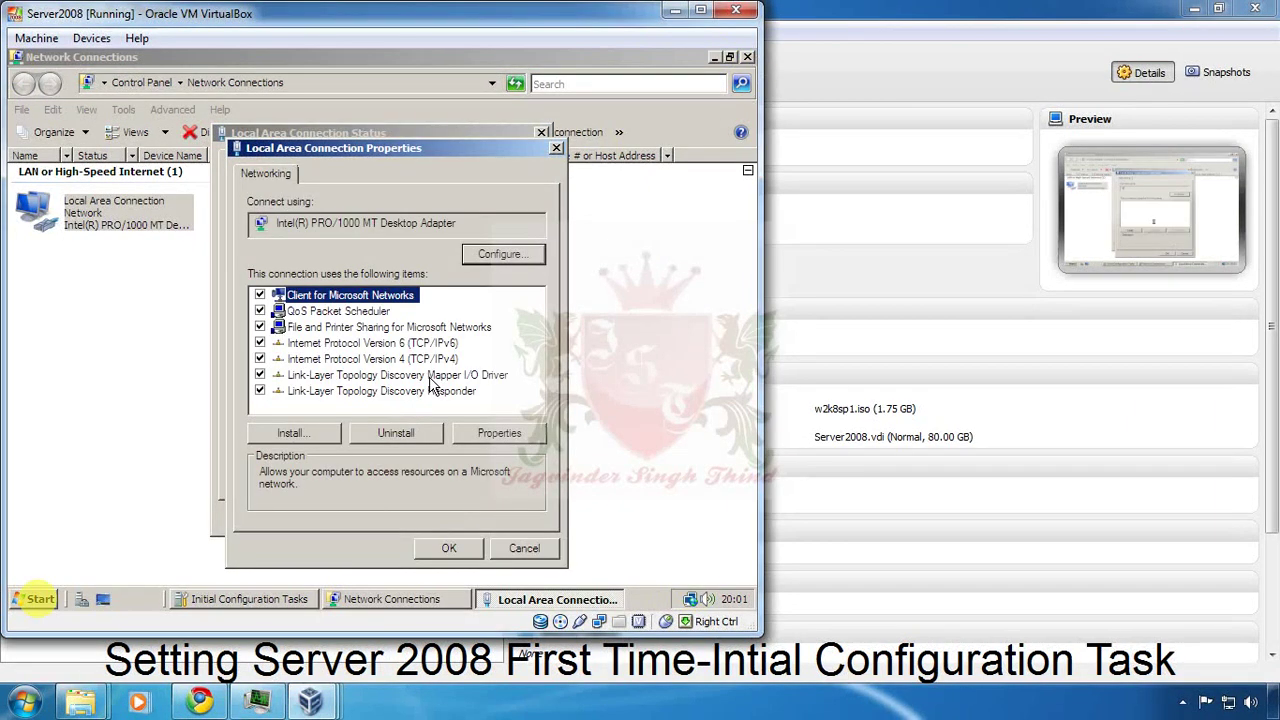
left_click(429, 362)
double_click(429, 362)
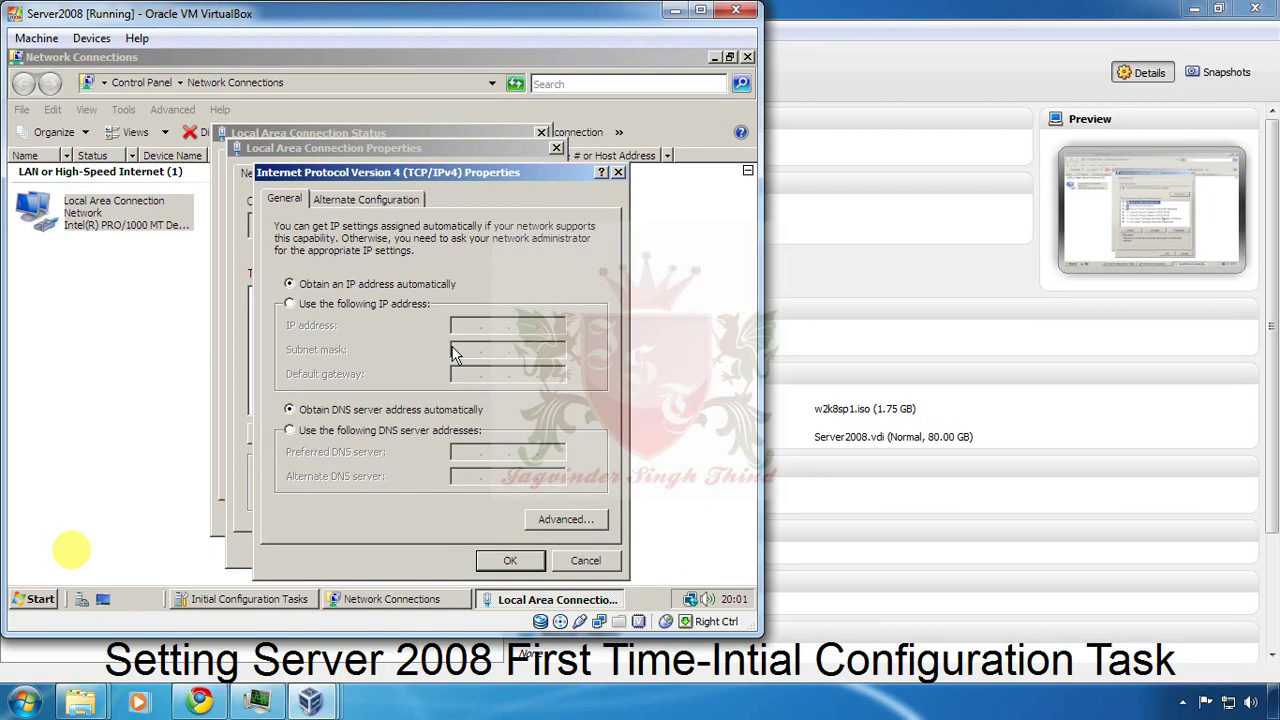
Set static IP 192.168.1.254, mask 255.255.255.0, gateway 192.168.1.1, DNS 127.0.0.1.
left_click(362, 305)
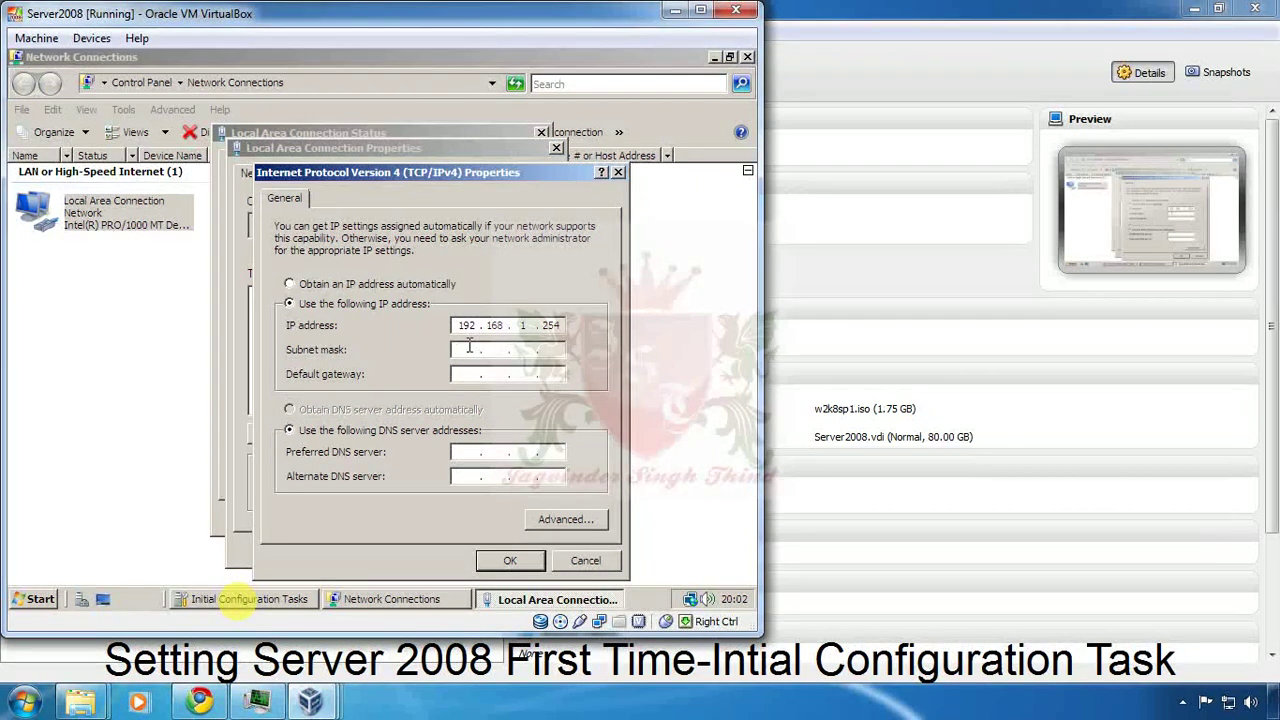
left_click(469, 348)
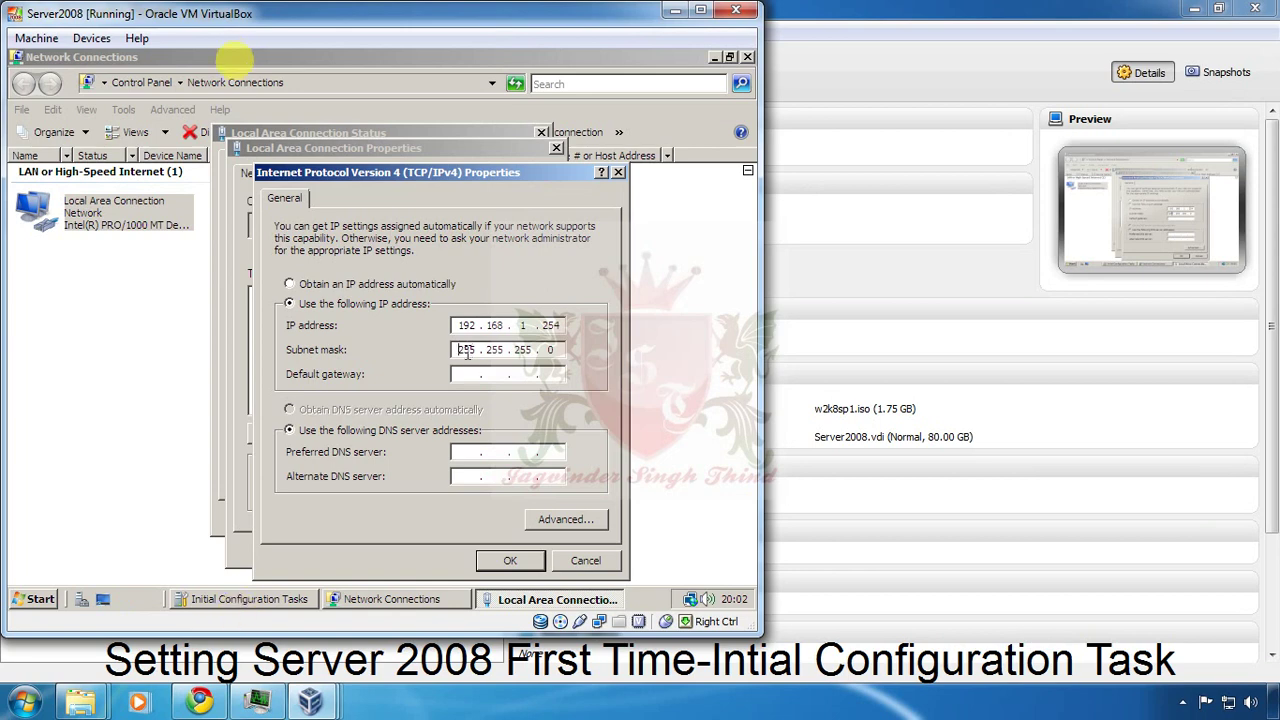
left_click(466, 352)
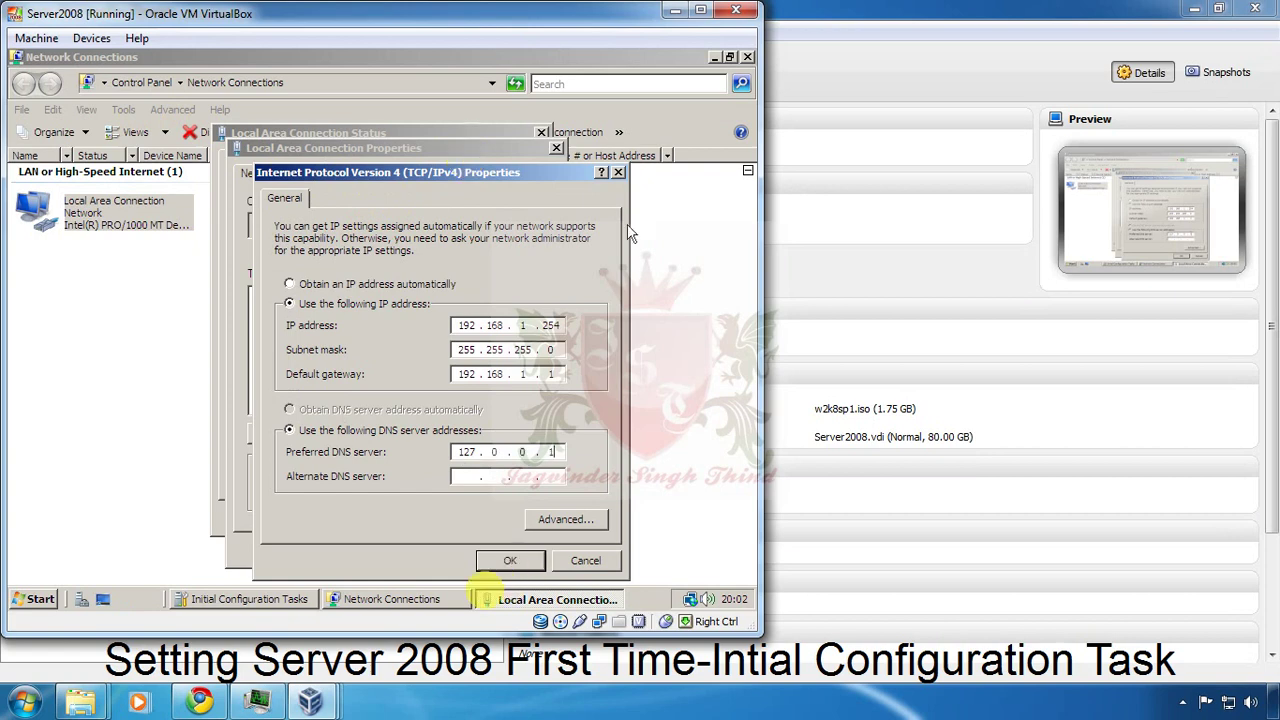
left_click(562, 325)
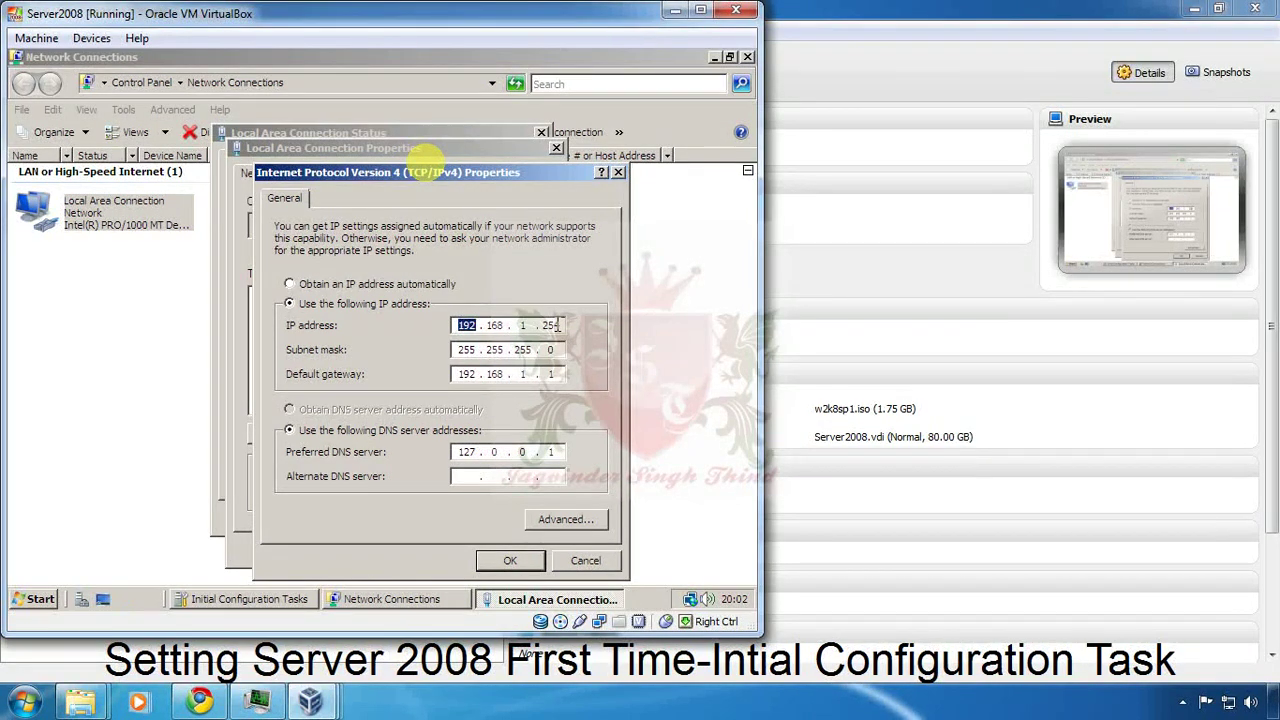
left_click_drag(561, 454, 510, 455)
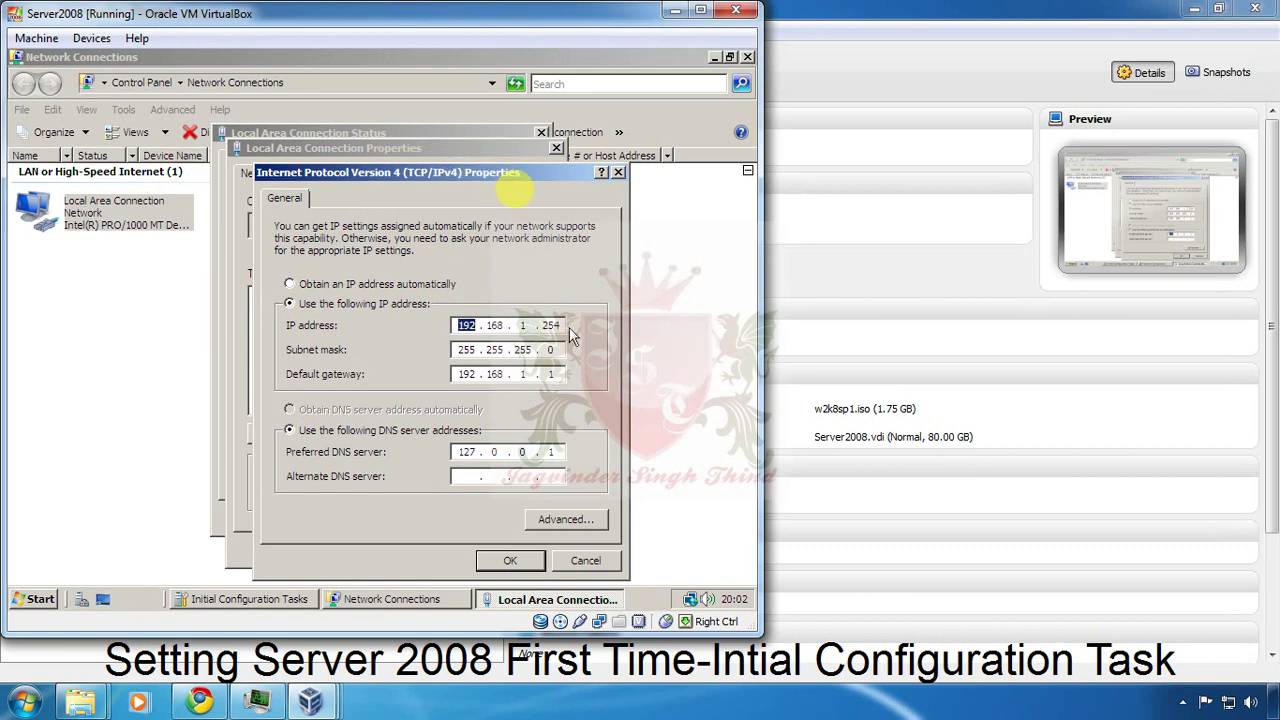
double_click(466, 325)
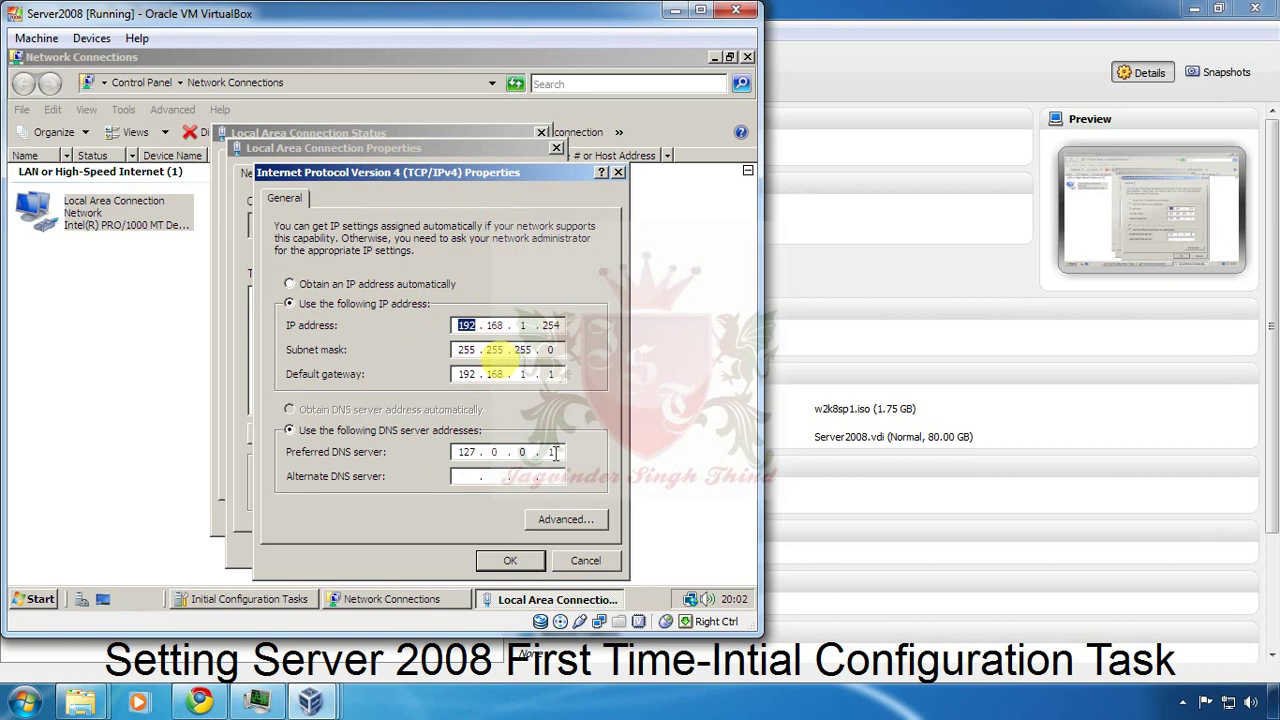
left_click(508, 200)
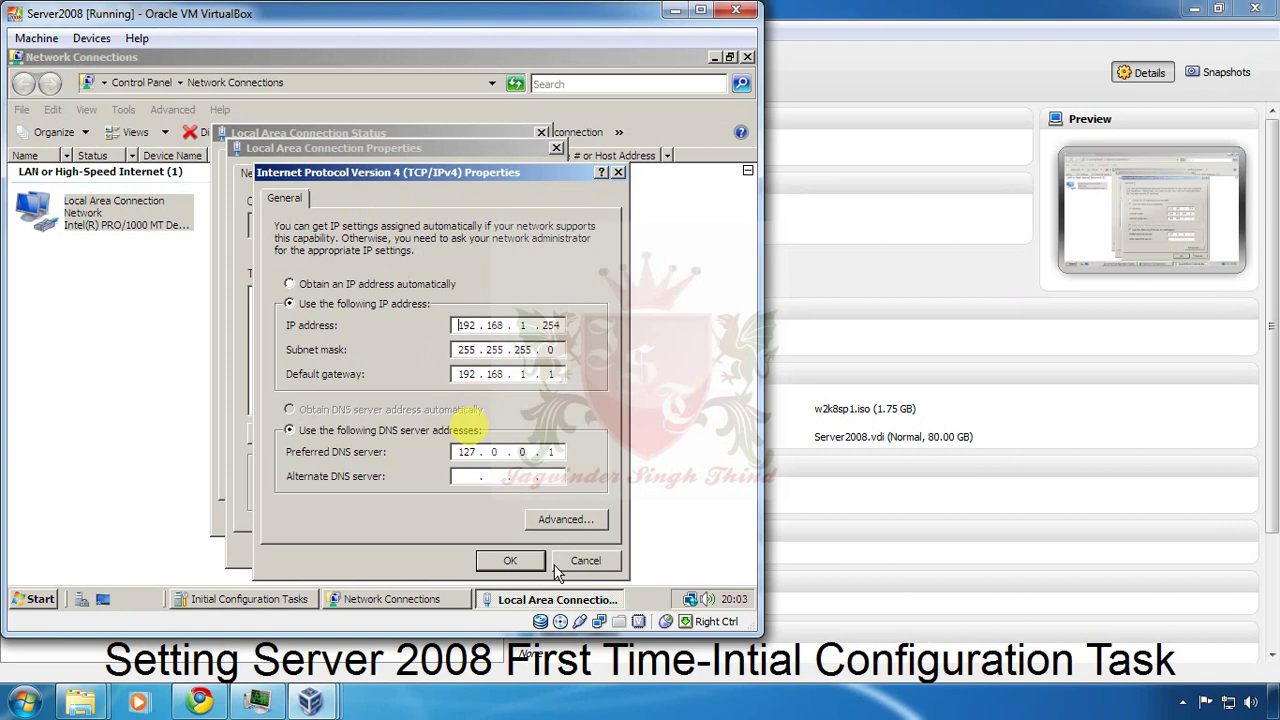
left_click(510, 560)
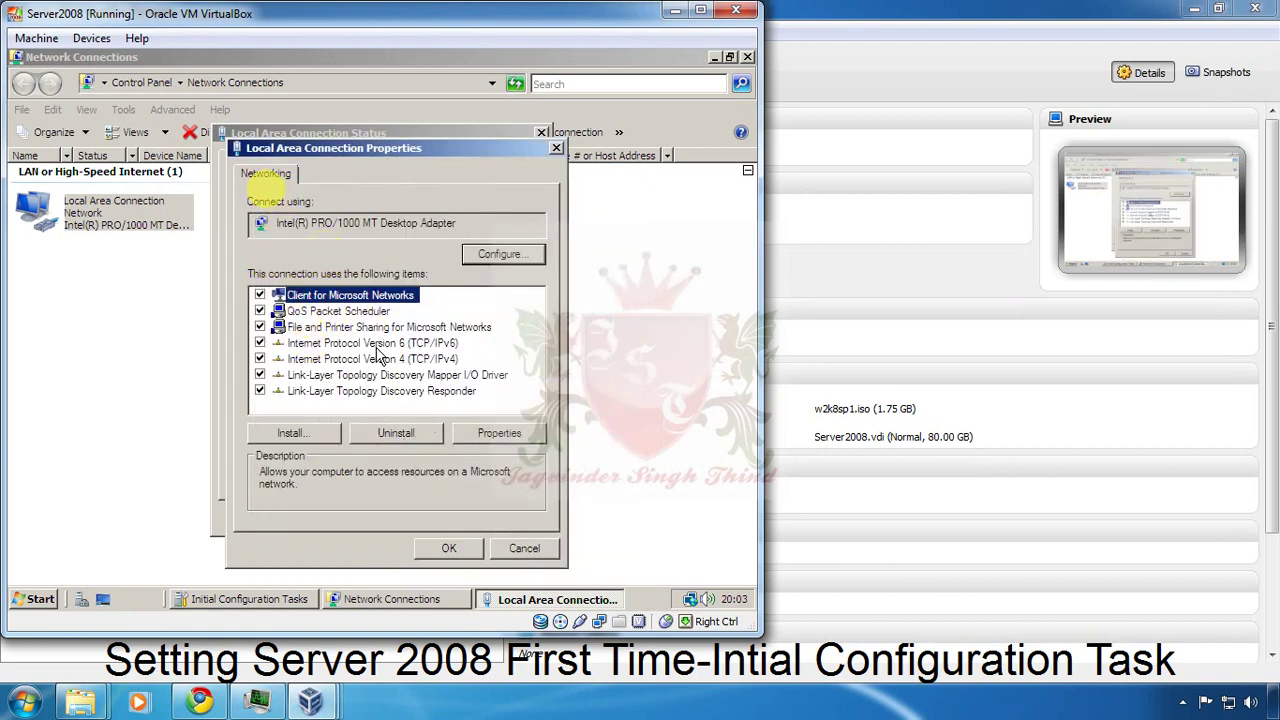
Close Local Area Connection Properties, its Status dialog and the Network Connections window.
left_click(457, 549)
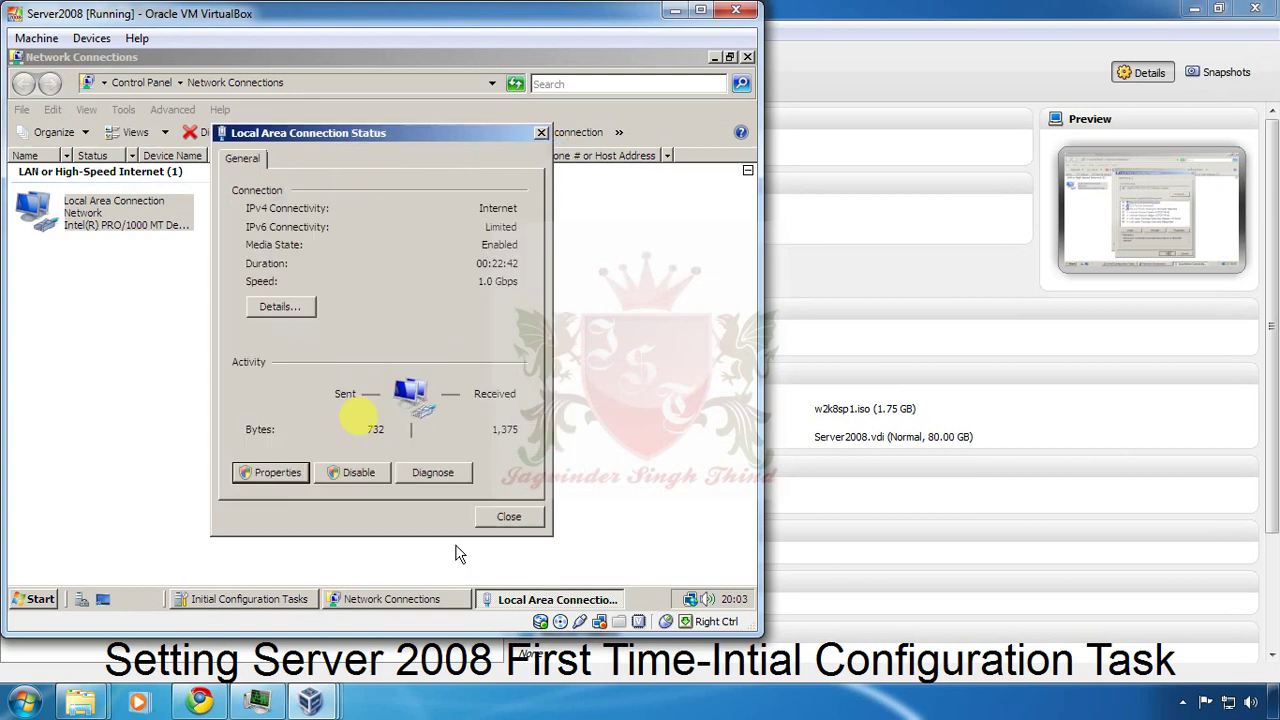
left_click(508, 516)
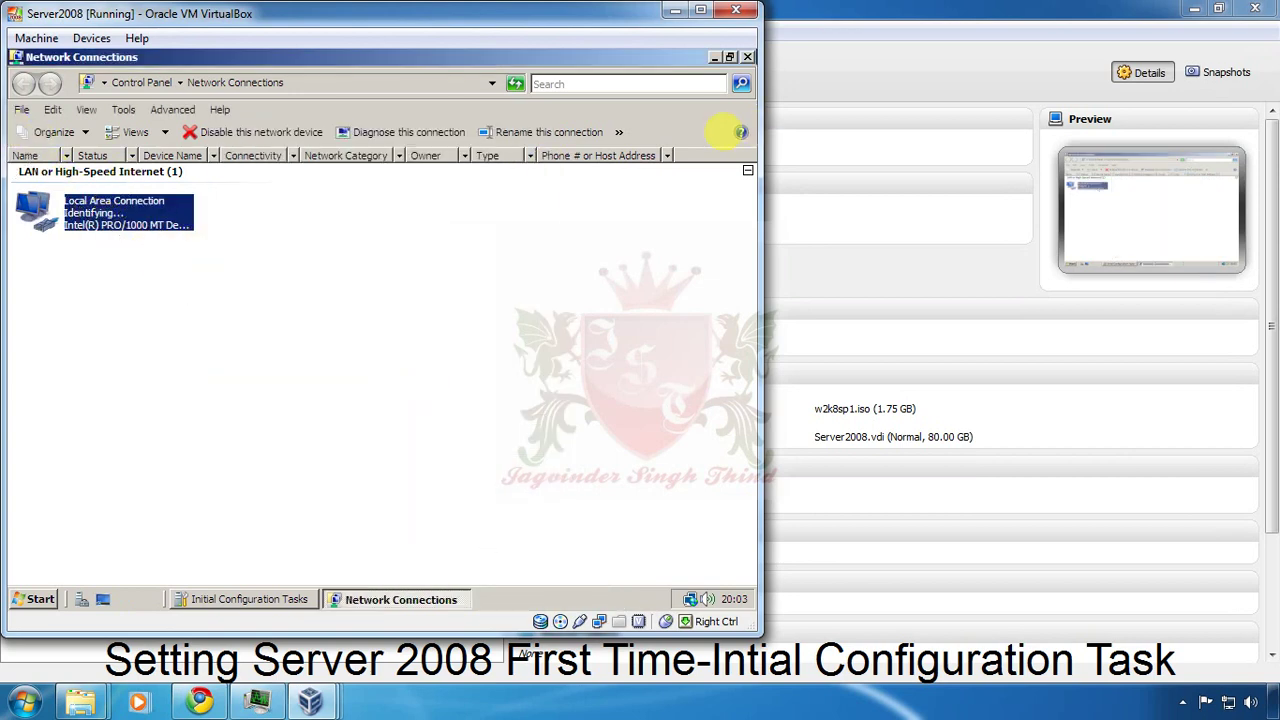
left_click(747, 57)
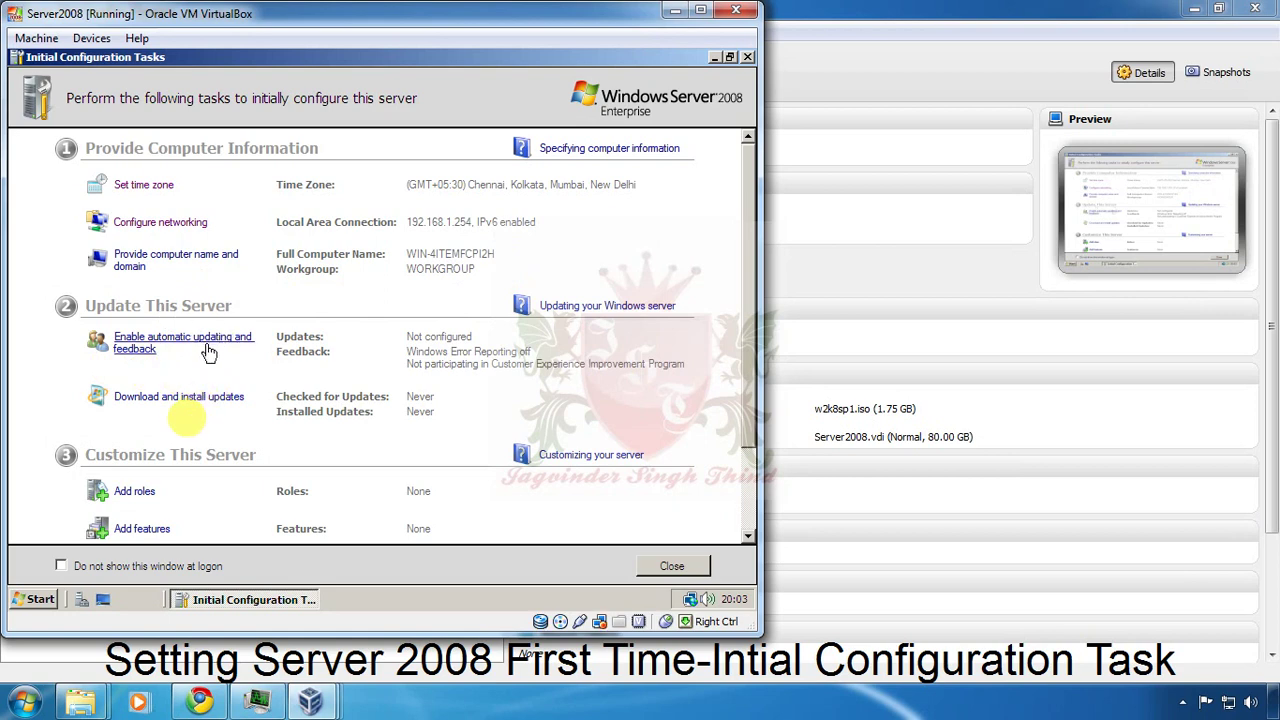
left_click(252, 350)
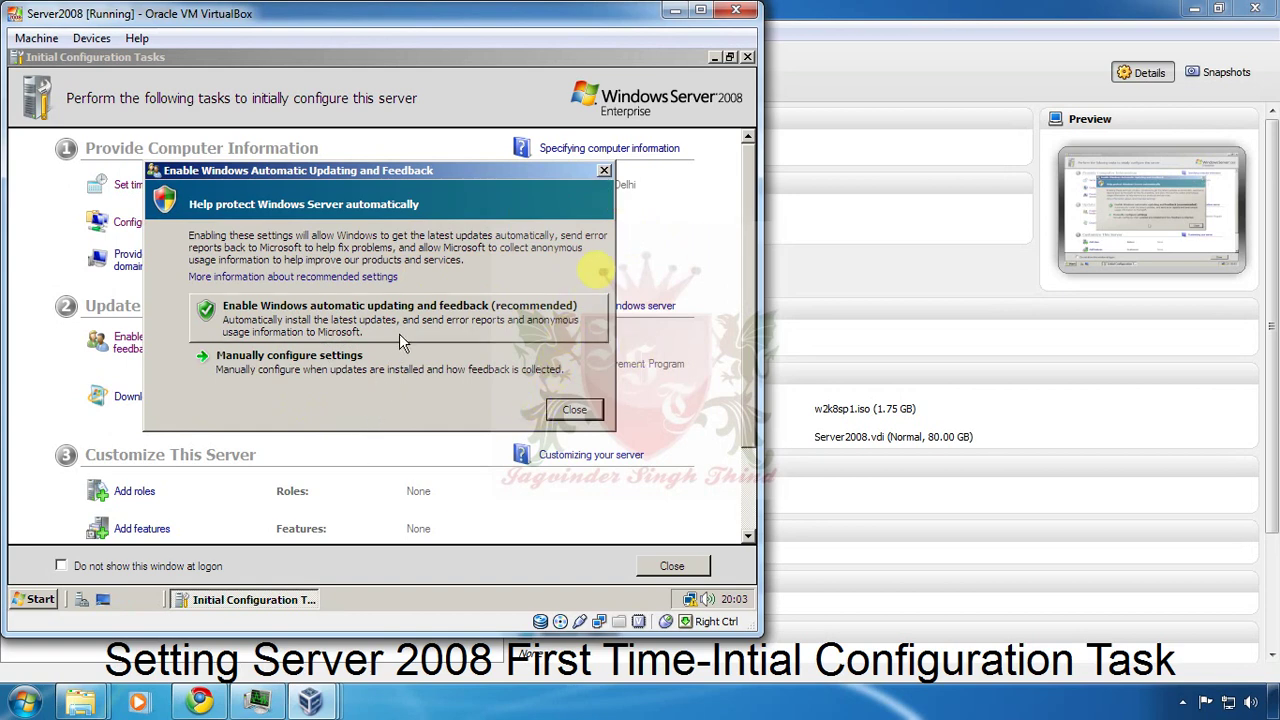
left_click(605, 172)
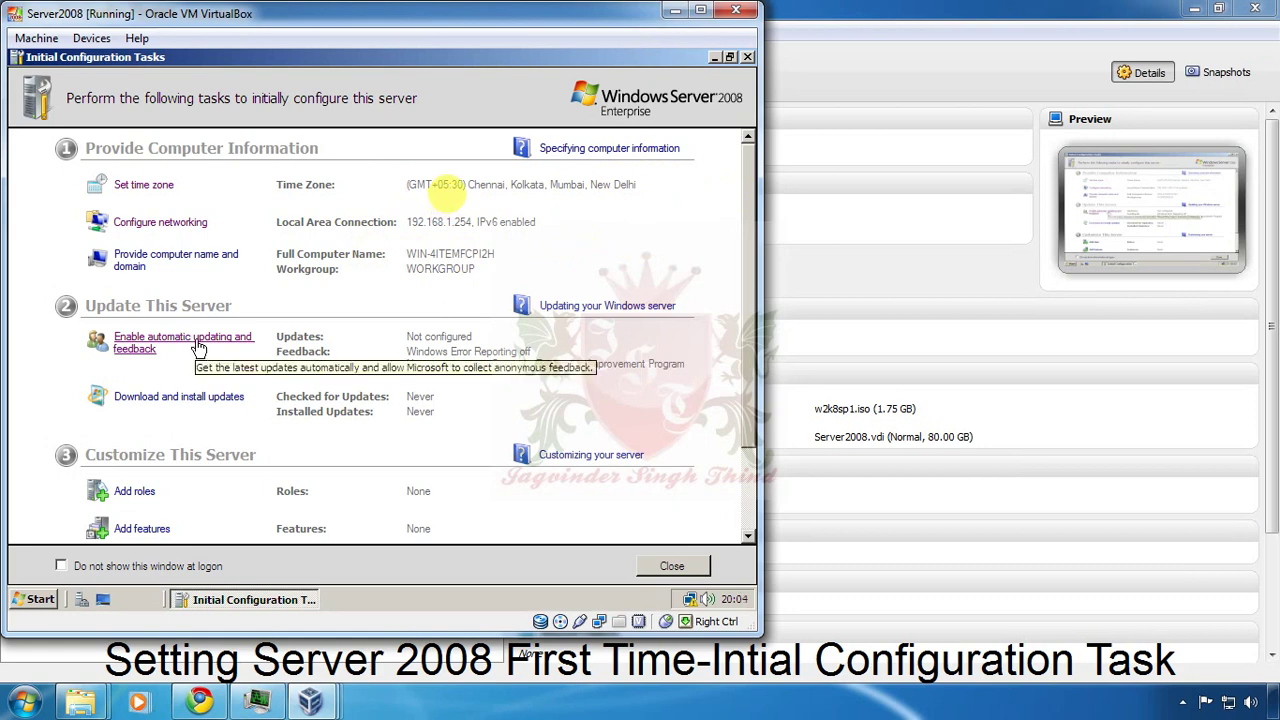
Under manually configured settings, set Windows Update to Never check for updates.
left_click(198, 345)
left_click(260, 297)
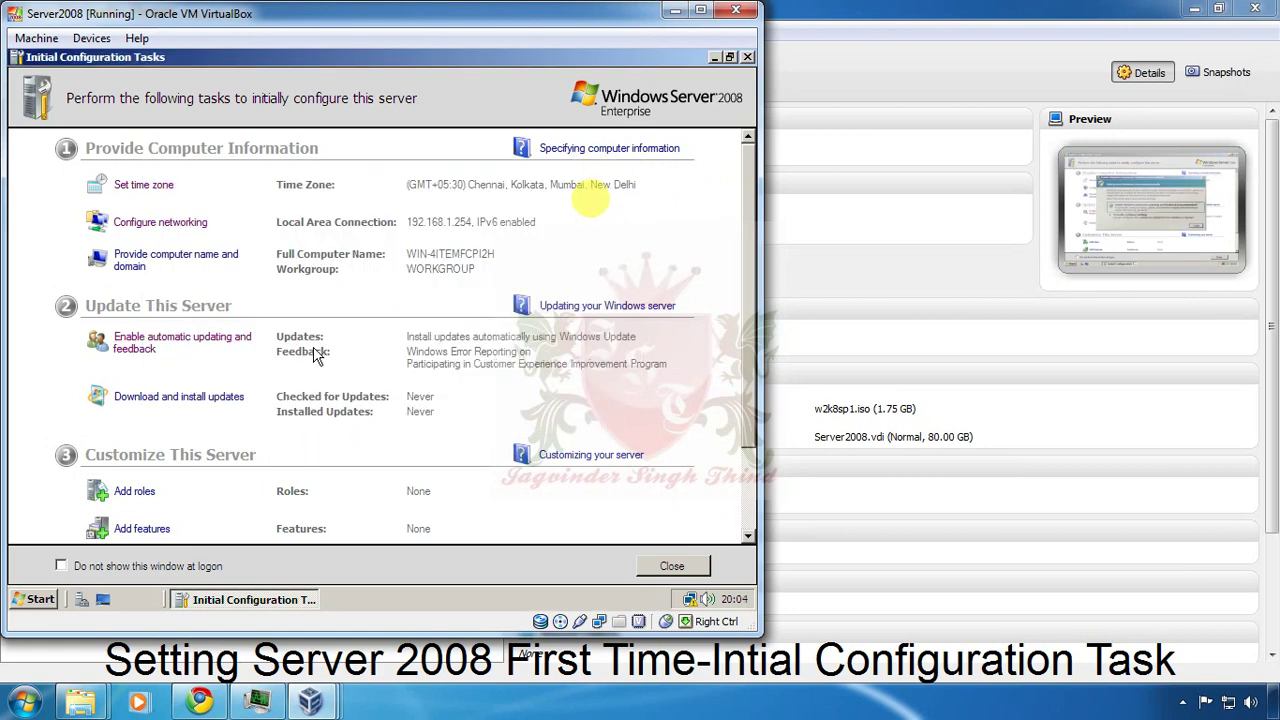
left_click(200, 346)
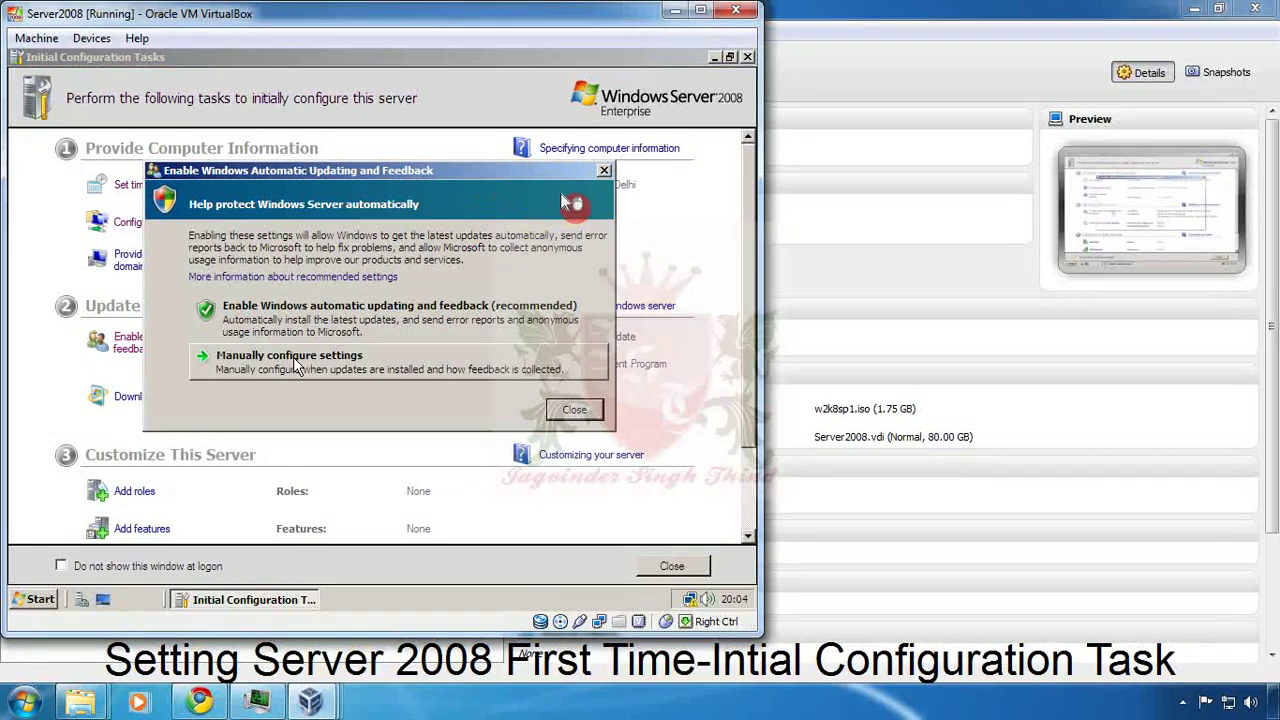
left_click(292, 362)
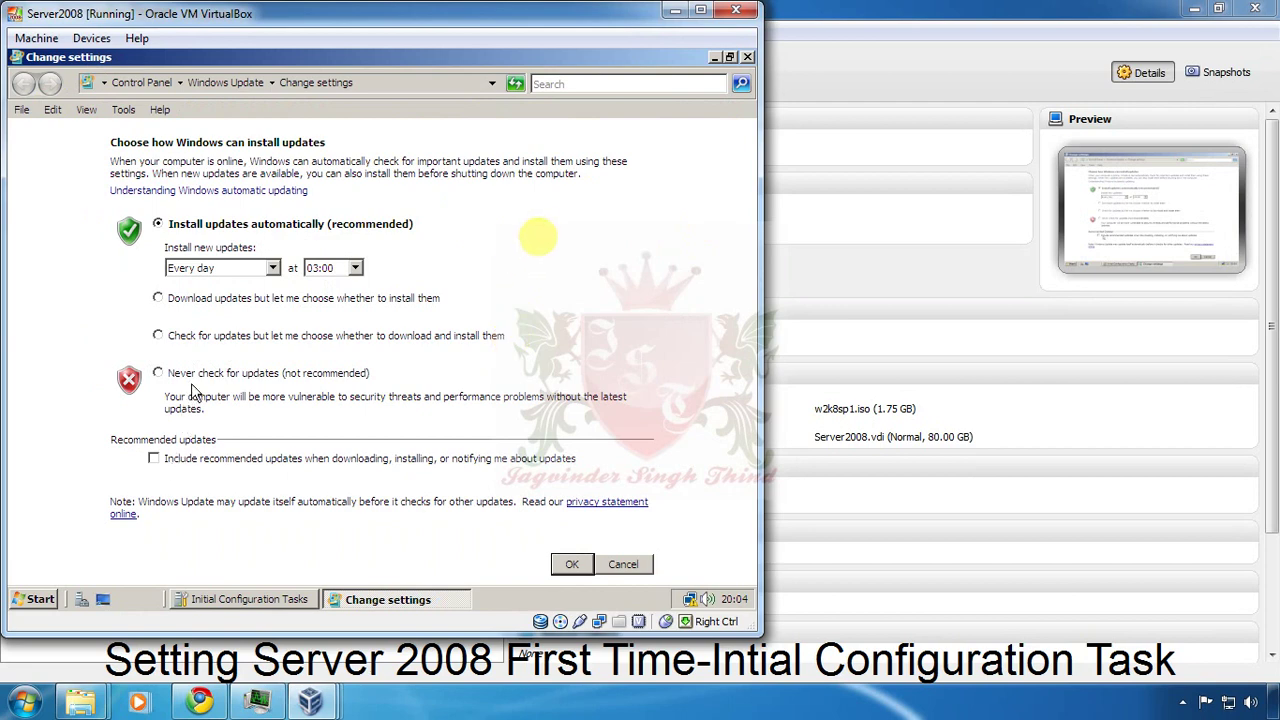
left_click(158, 372)
left_click(573, 564)
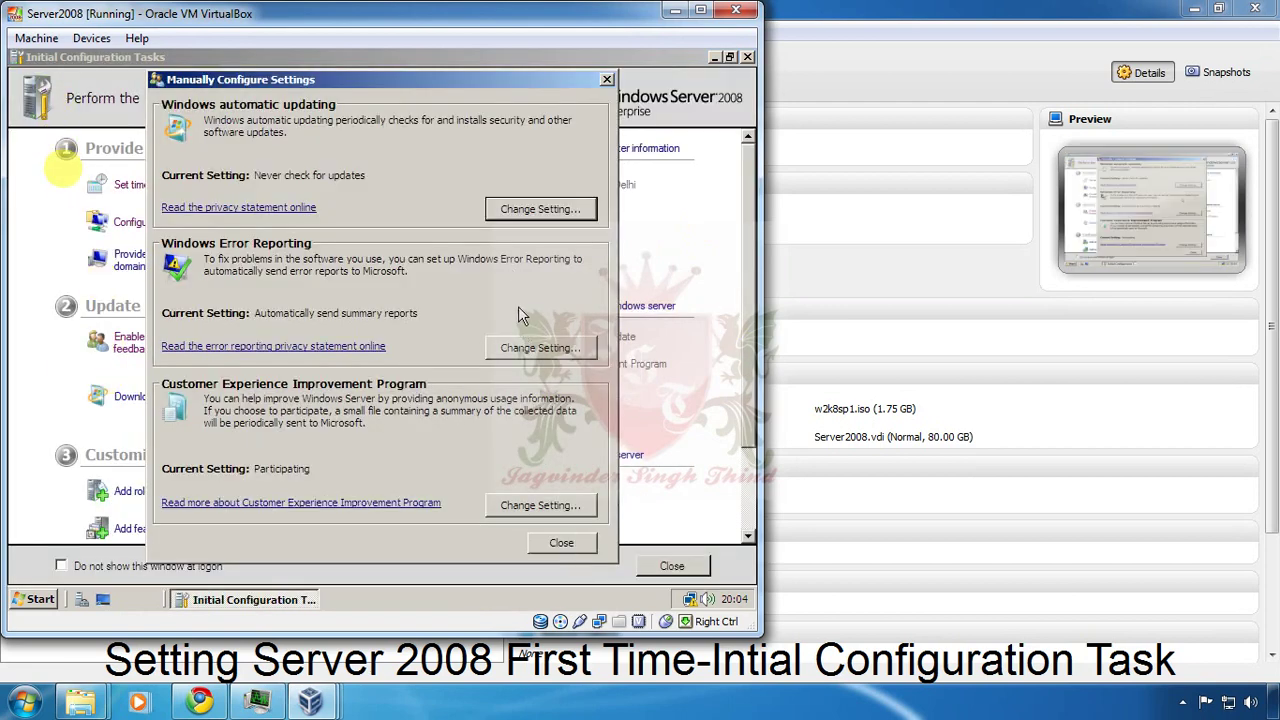
Opt out of Windows Error Reporting with 'I don't want to participate, and don't ask me again'.
left_click(527, 349)
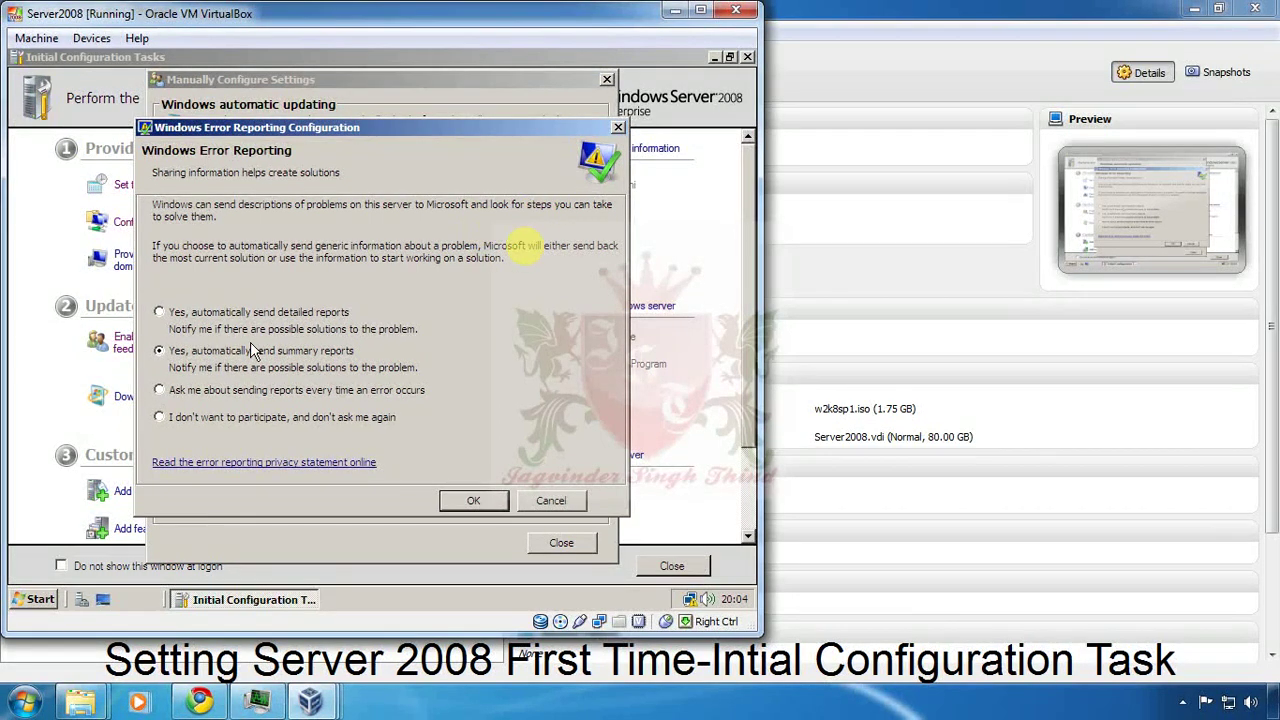
left_click(248, 421)
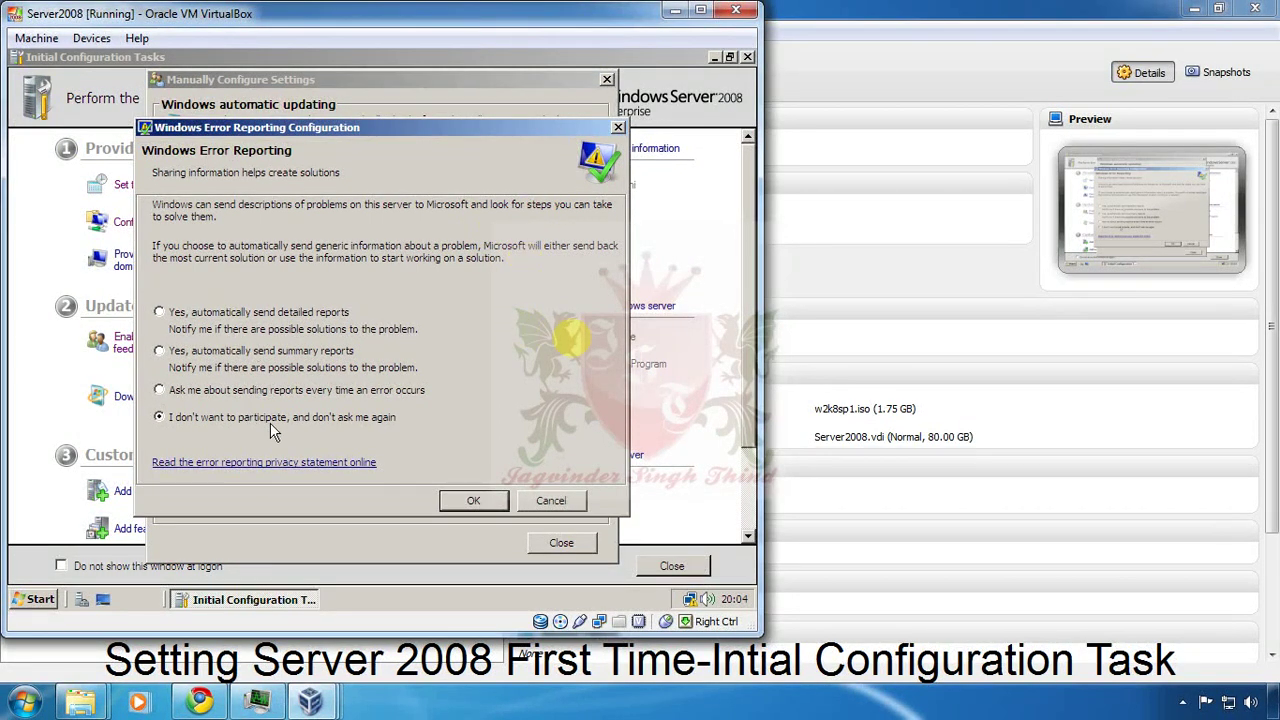
left_click(465, 500)
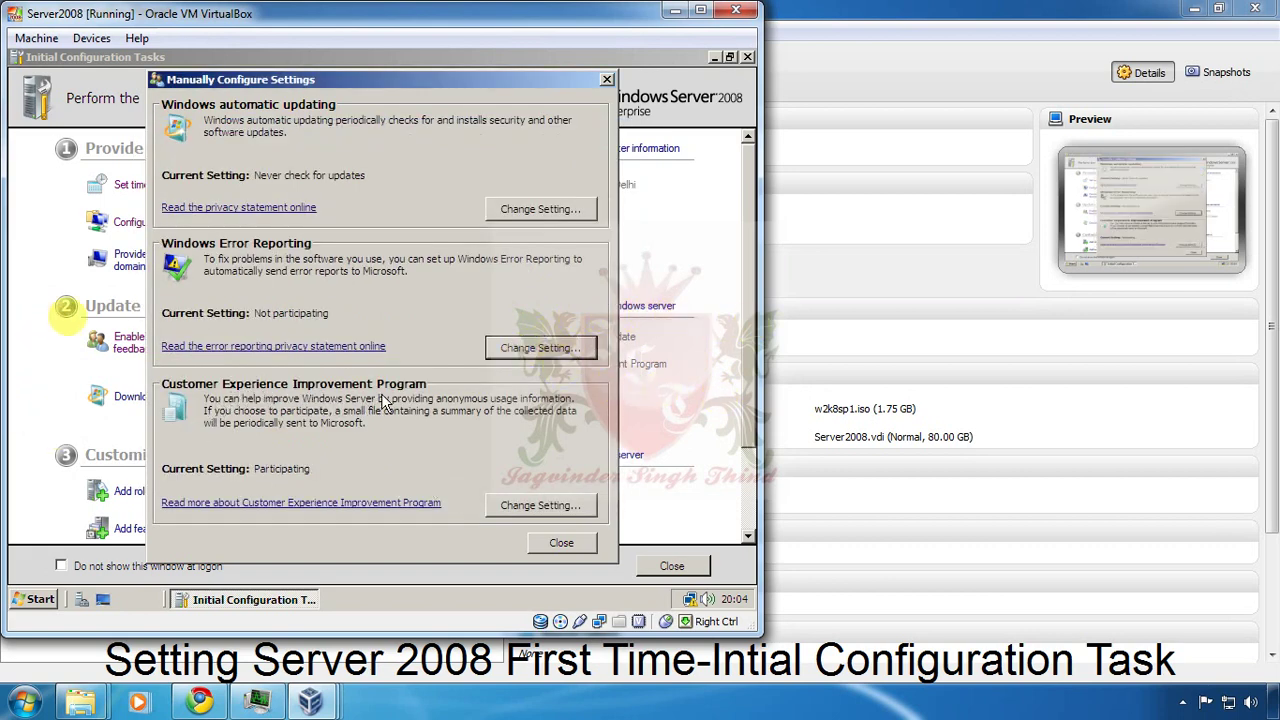
Set Customer Experience Improvement Program to 'No, I don't want to participate'.
left_click(540, 505)
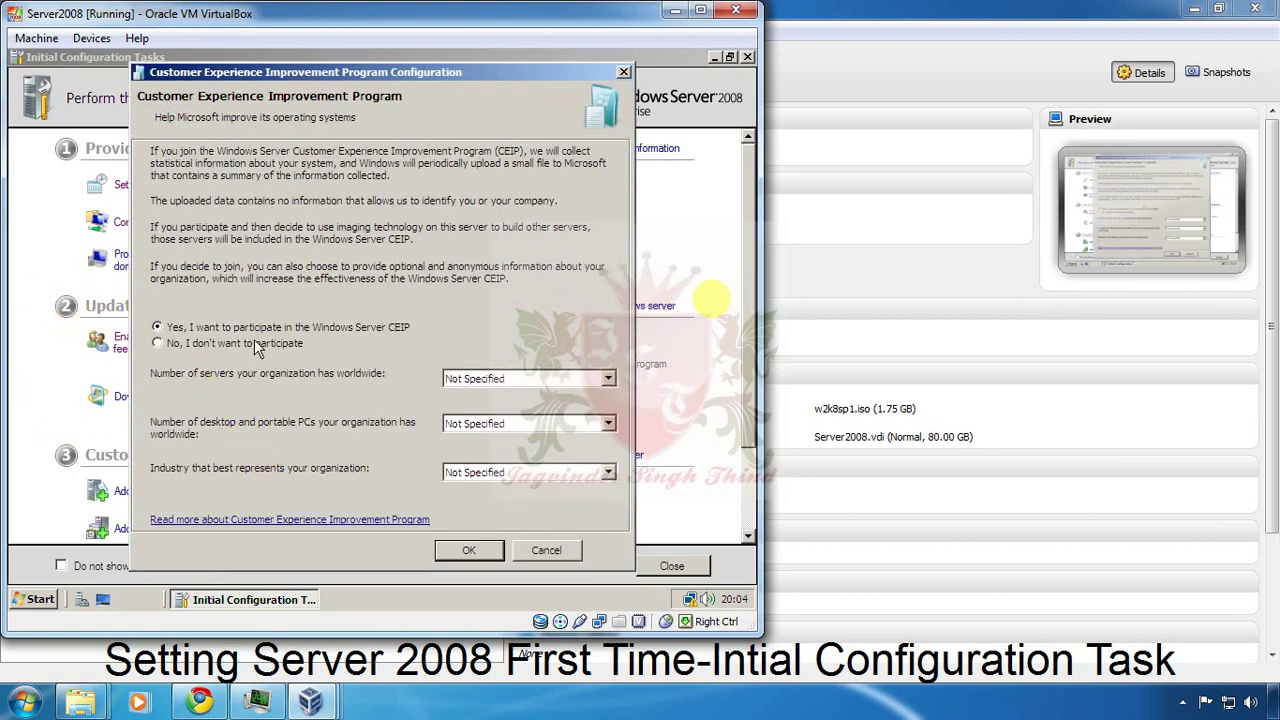
left_click(226, 342)
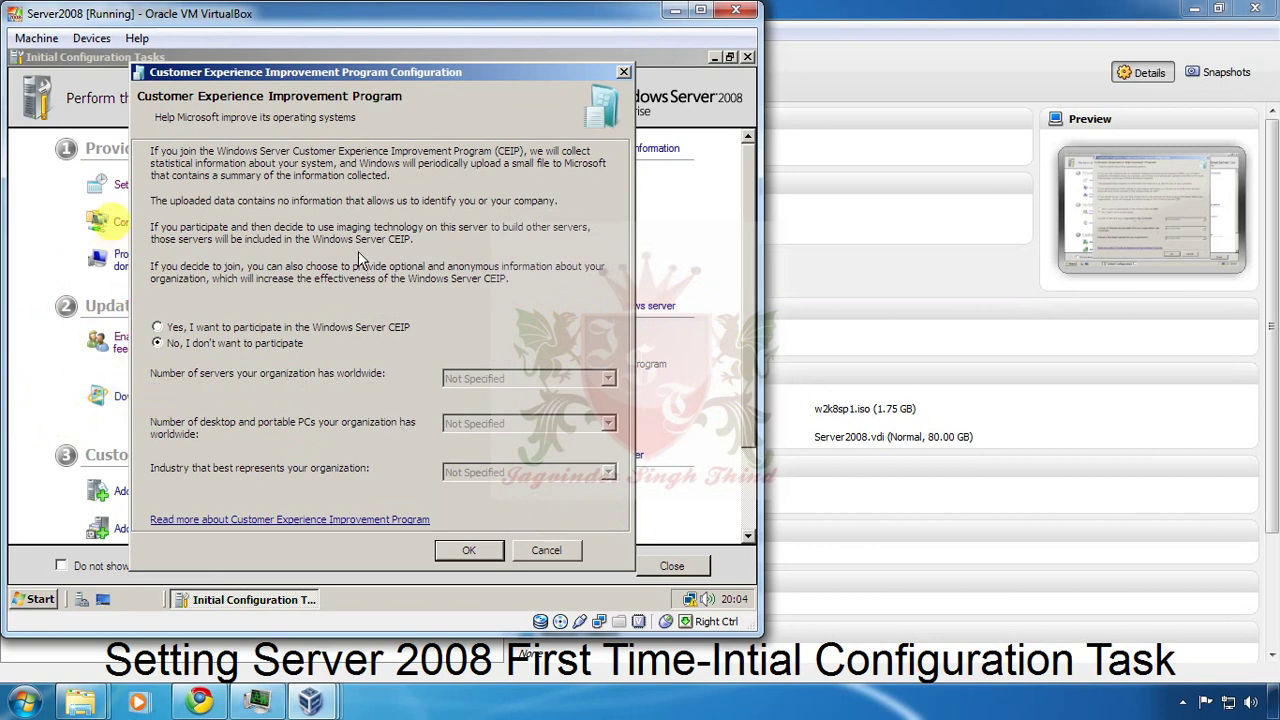
left_click(469, 549)
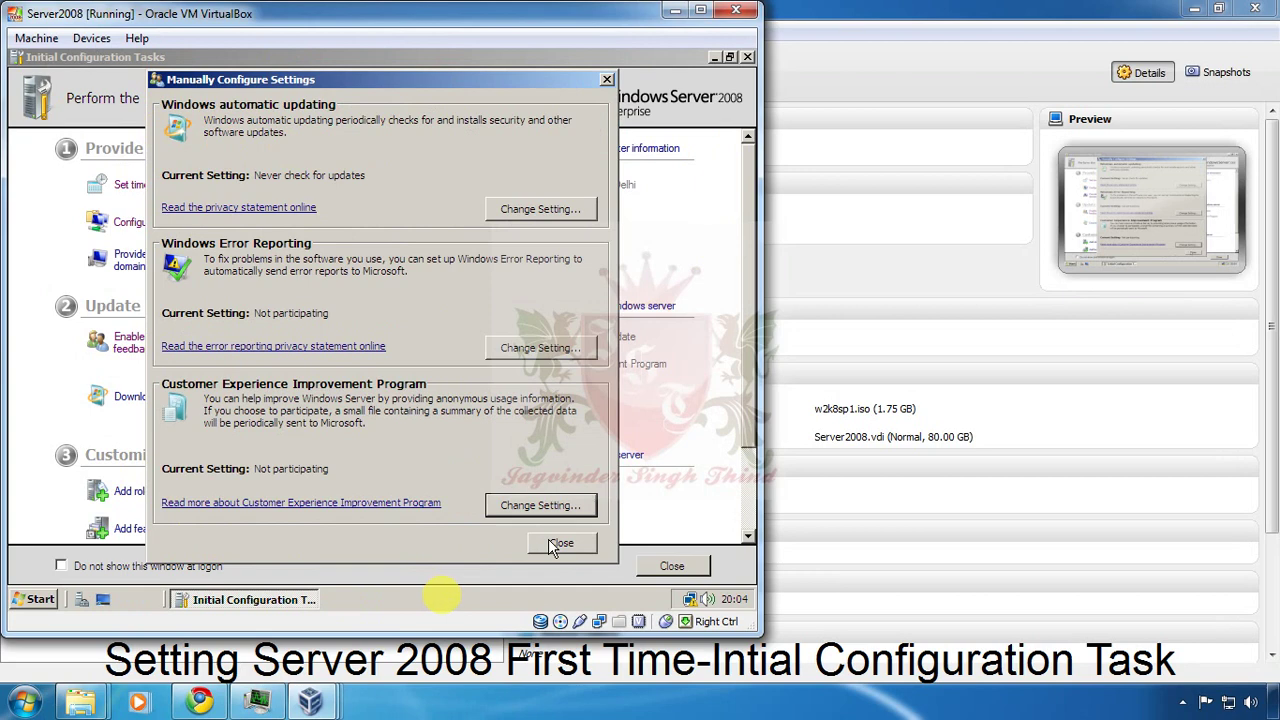
Close Manually Configure Settings, view the Add Roles Wizard, and cancel it without adding roles.
left_click(559, 544)
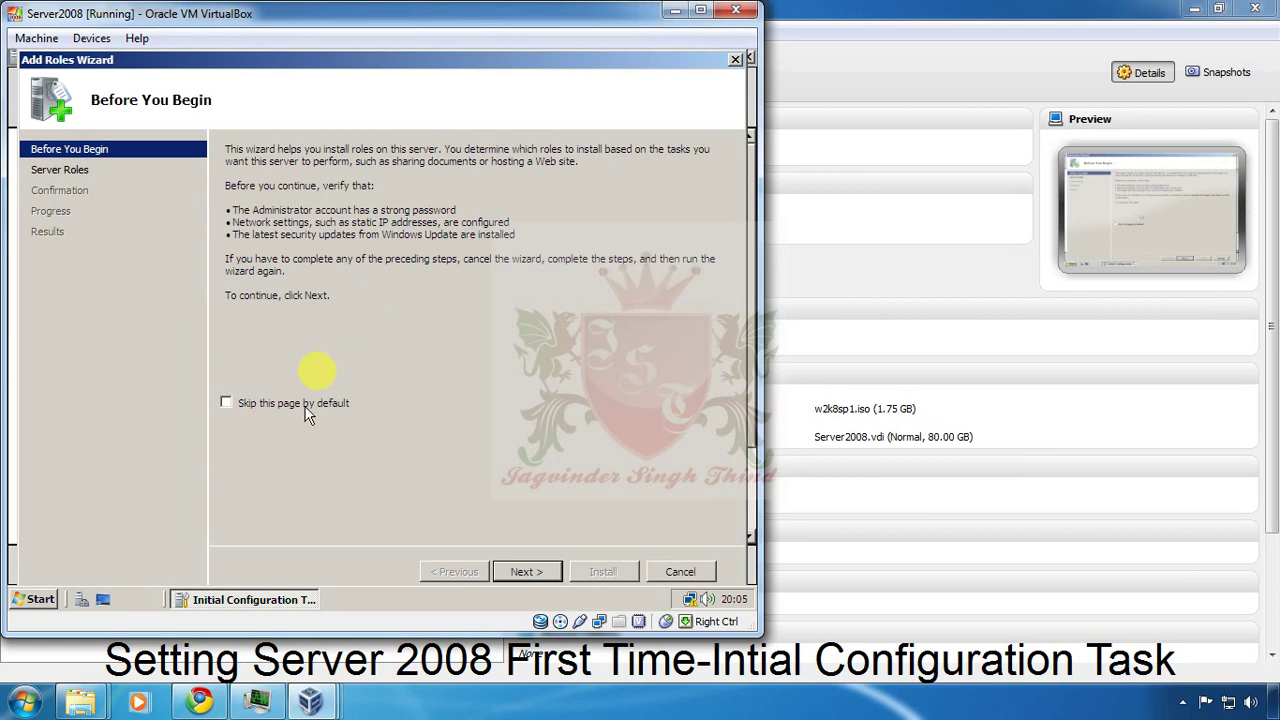
left_click(527, 571)
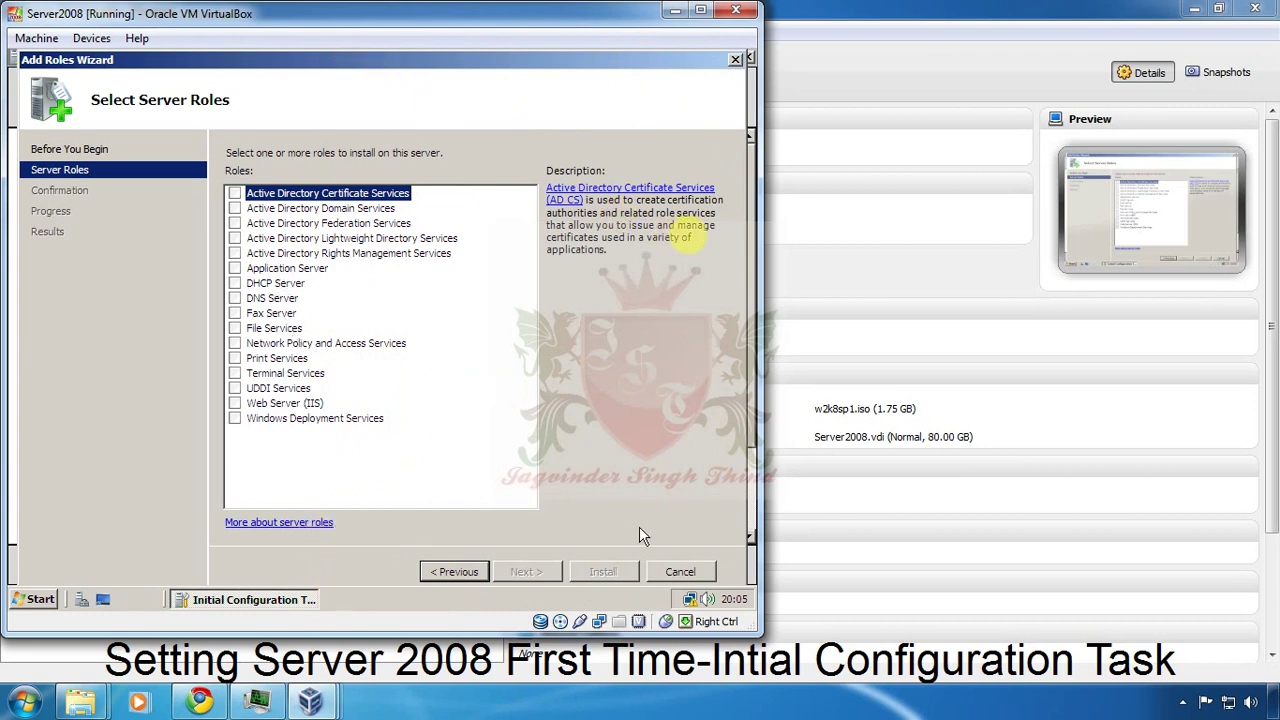
left_click(683, 574)
left_click(441, 342)
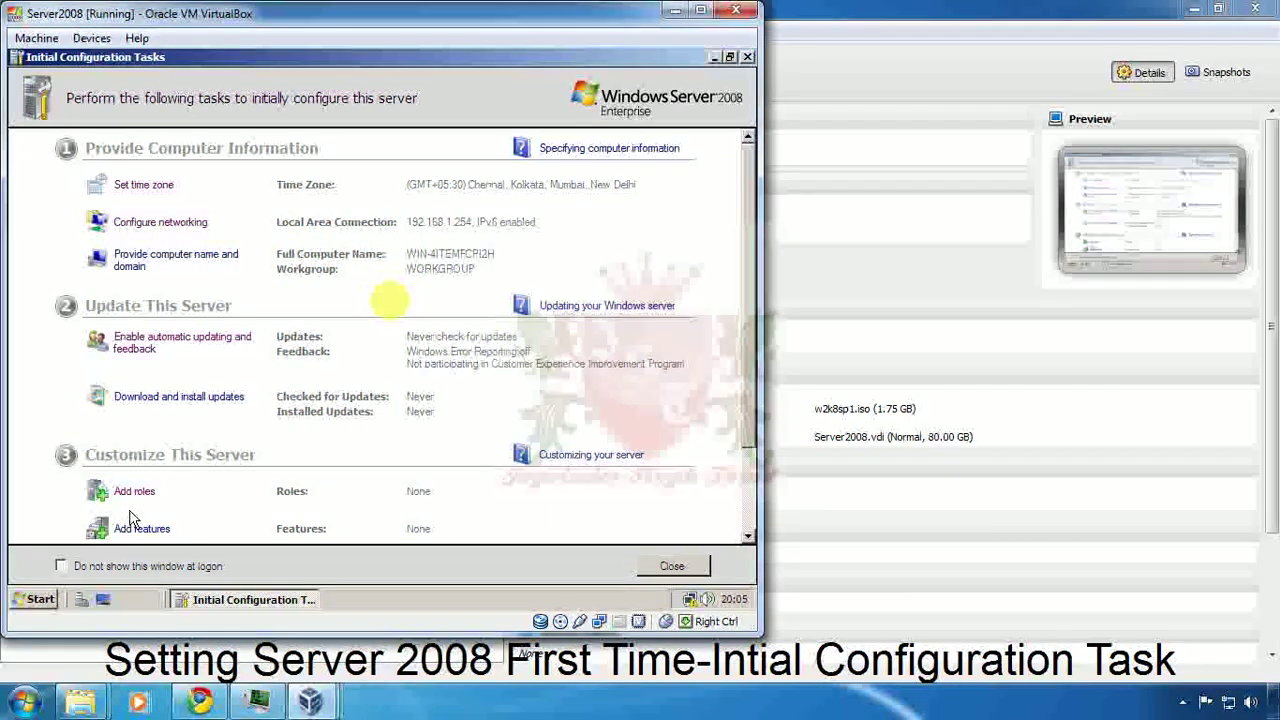
left_click(150, 529)
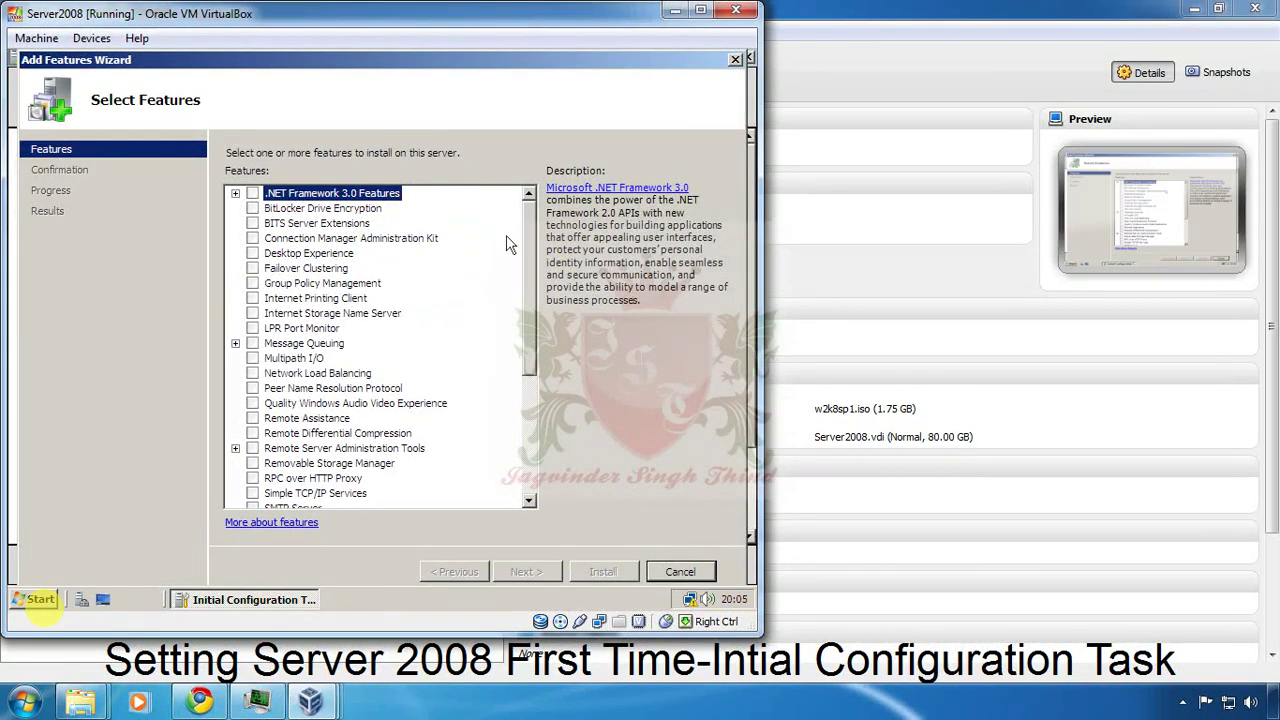
mouse_move(528, 246)
left_mouse_down()
mouse_move(537, 360)
mouse_move(541, 224)
left_mouse_up()
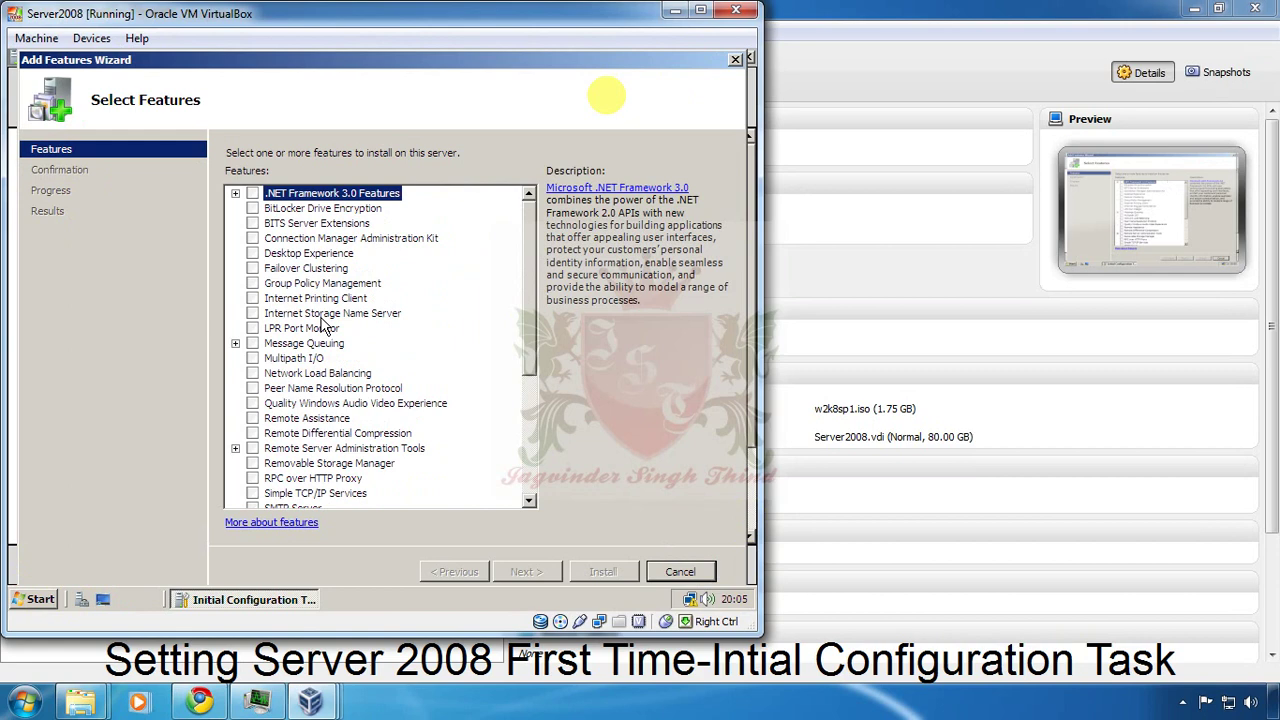
mouse_move(530, 368)
left_mouse_down()
mouse_move(530, 383)
mouse_move(533, 366)
left_mouse_up()
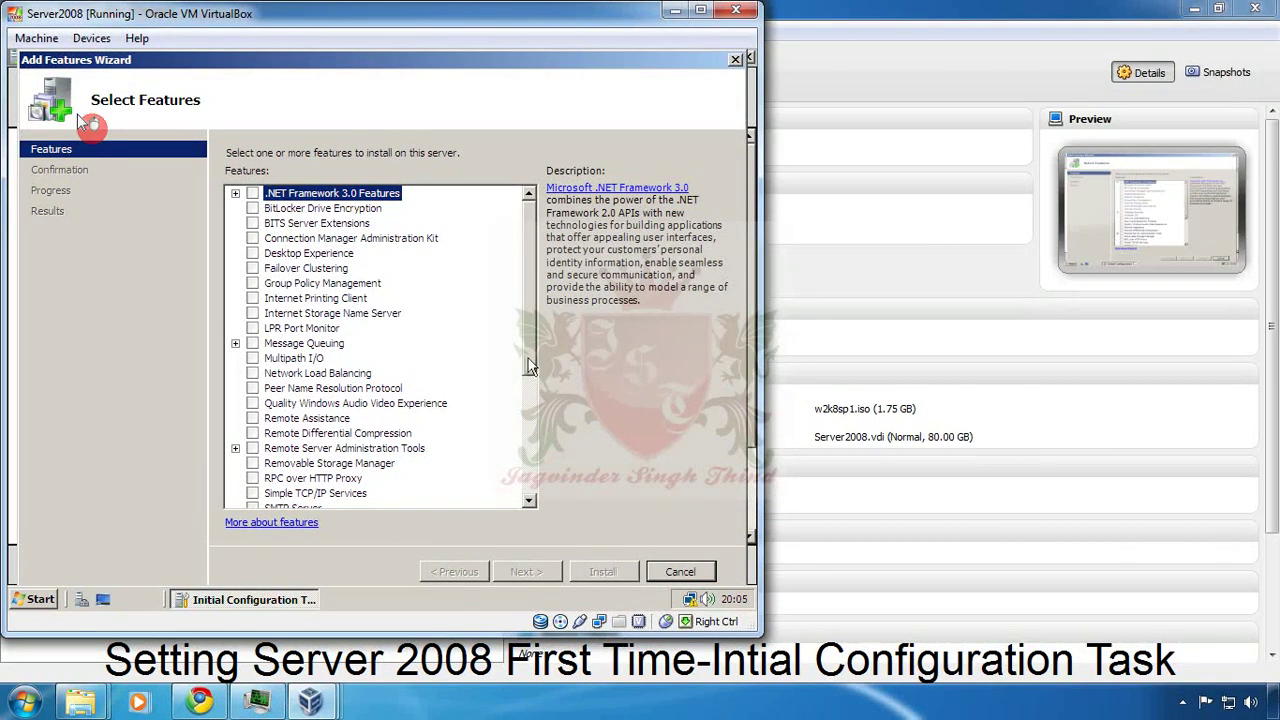
left_click_drag(530, 367, 530, 366)
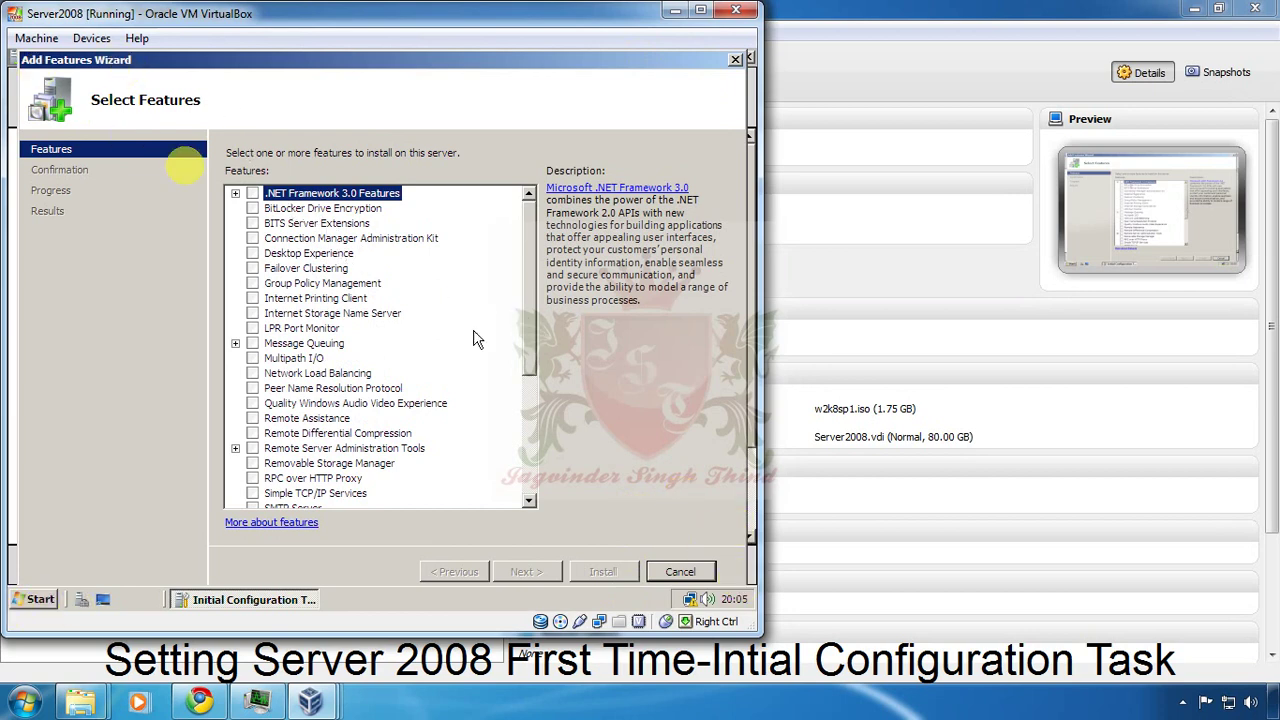
left_click_drag(531, 355, 531, 416)
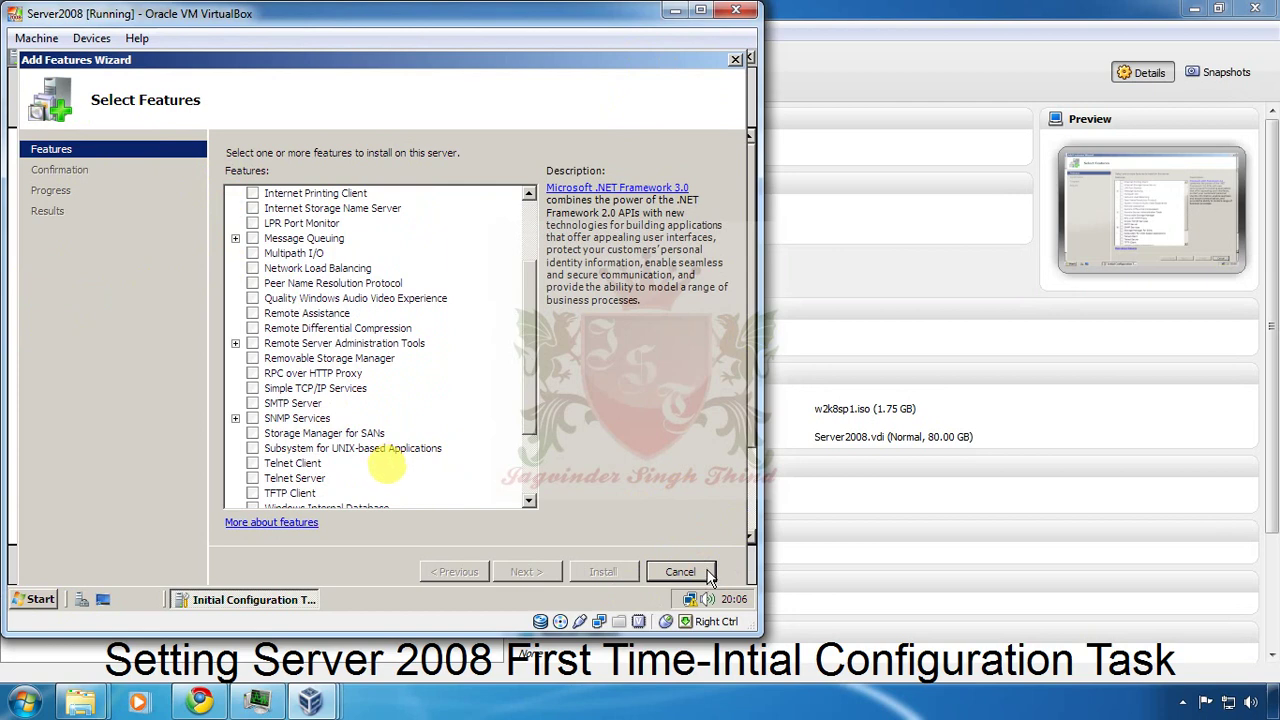
left_click(705, 573)
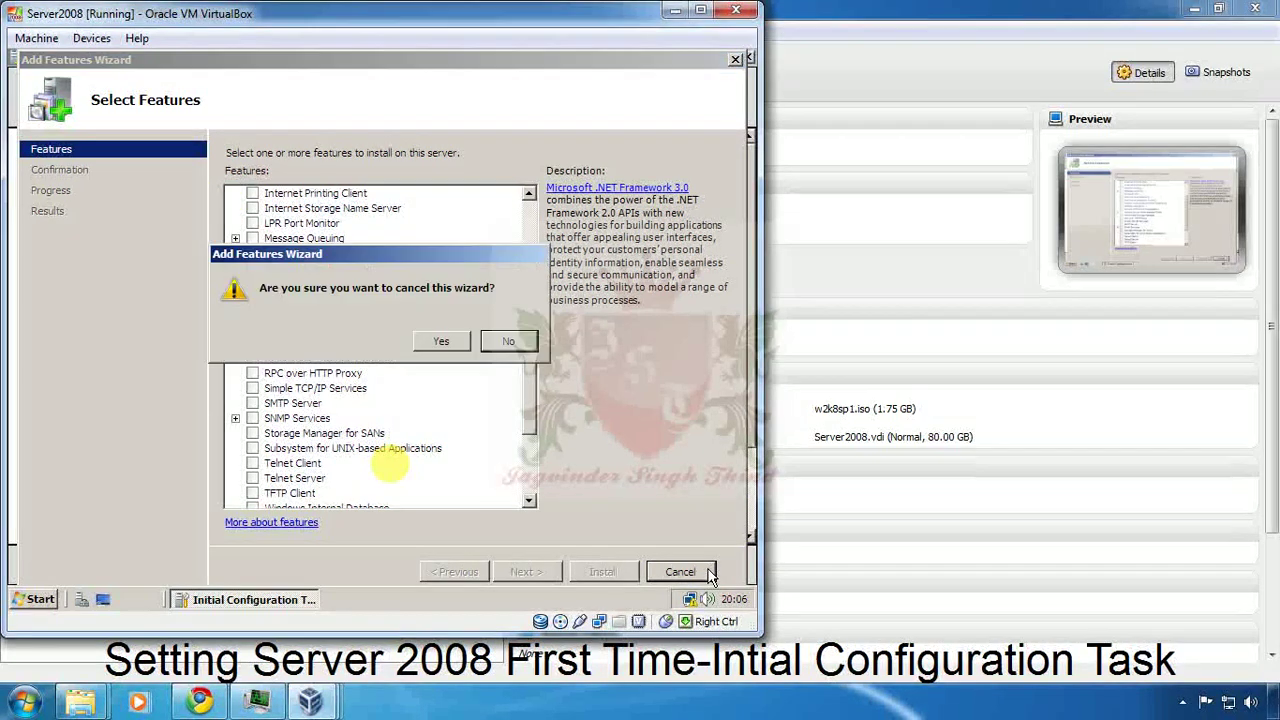
left_click(445, 342)
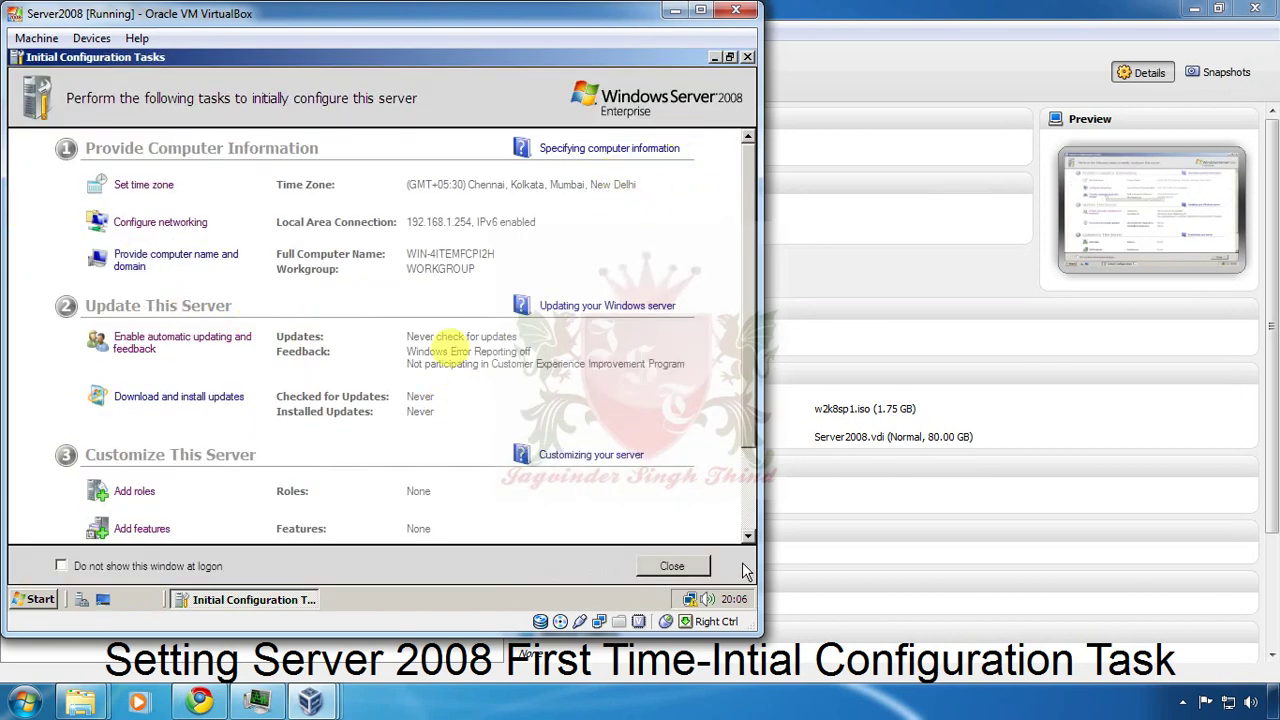
Open the computer name and domain settings and bring up the rename form.
scroll(460, 290, "down", 3)
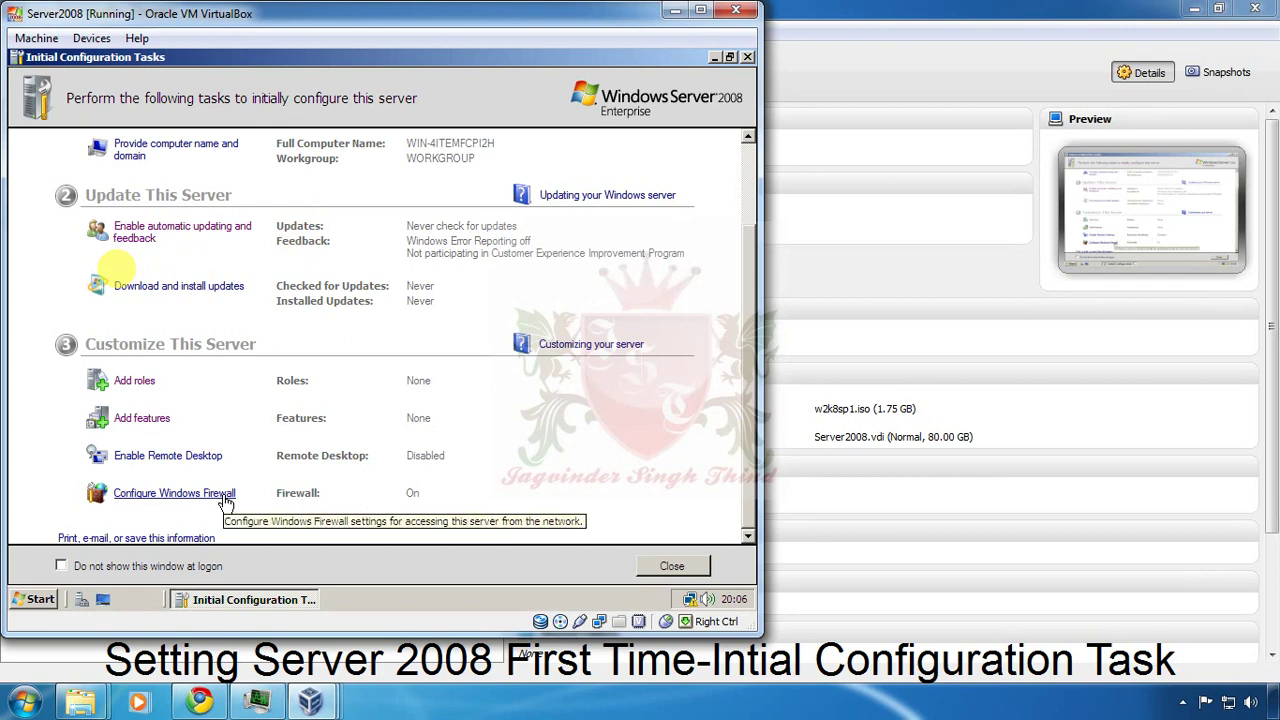
scroll(728, 323, "up", 2)
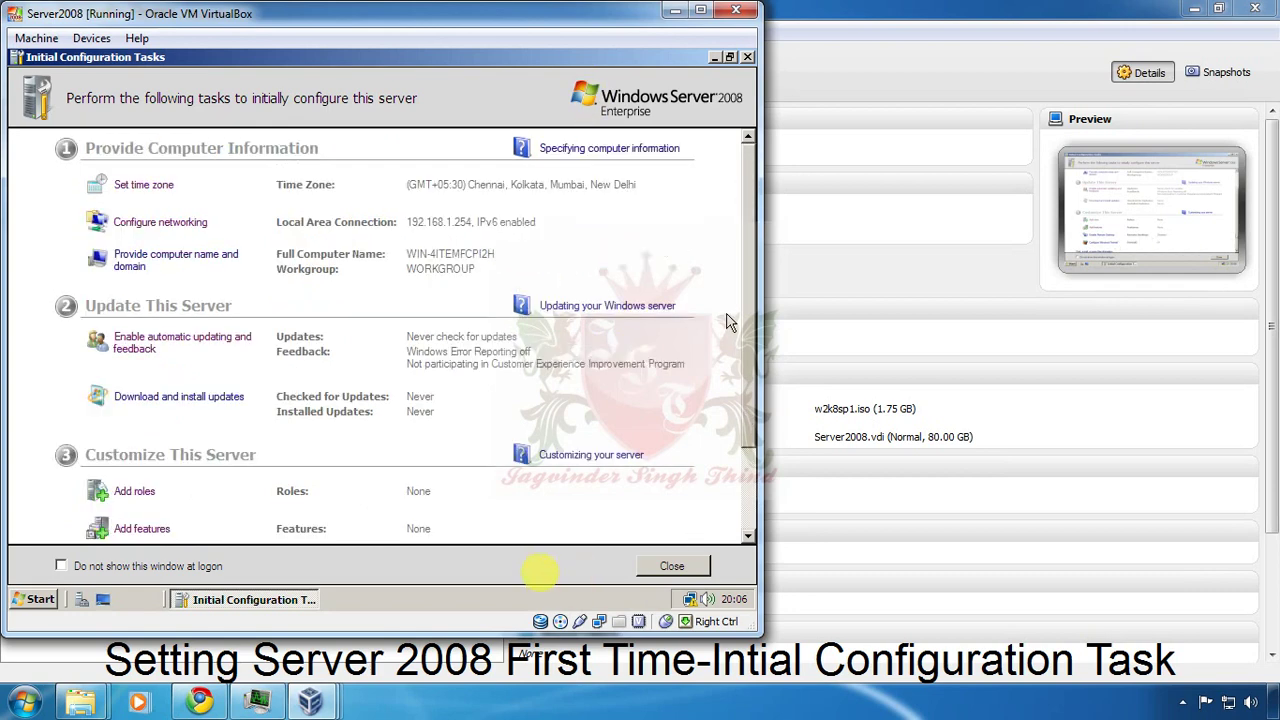
left_click(175, 258)
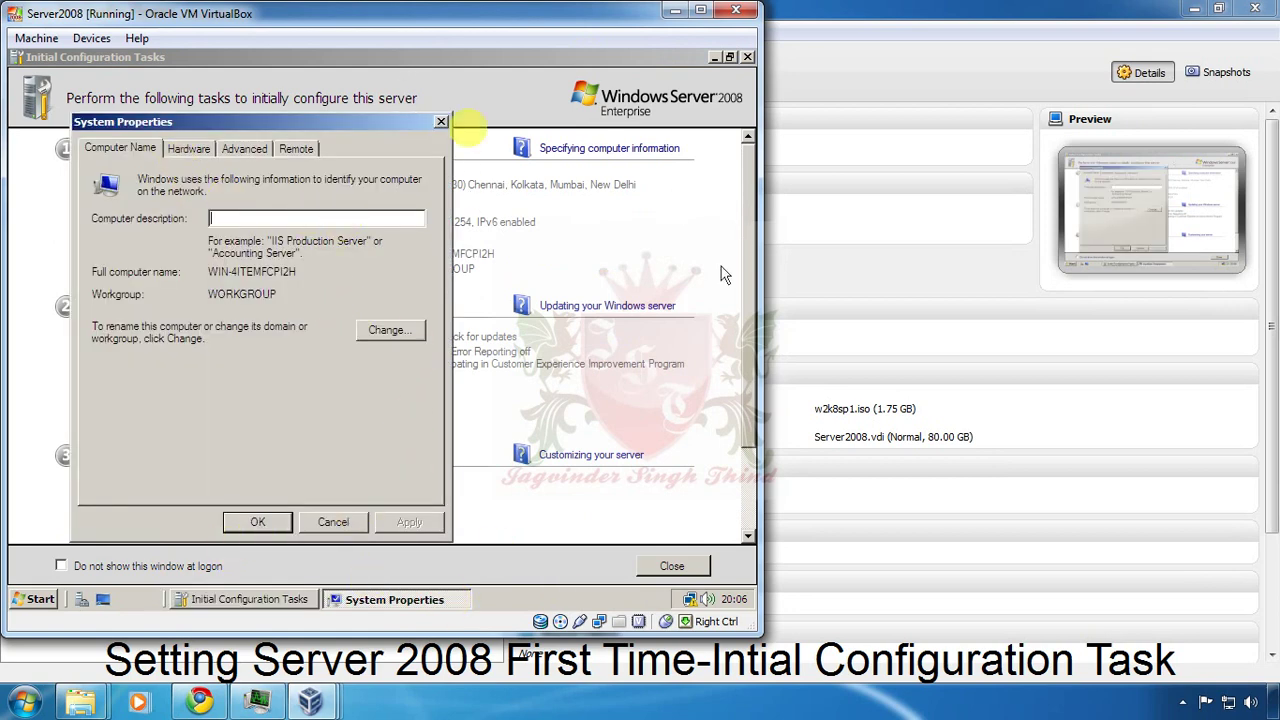
left_click(333, 522)
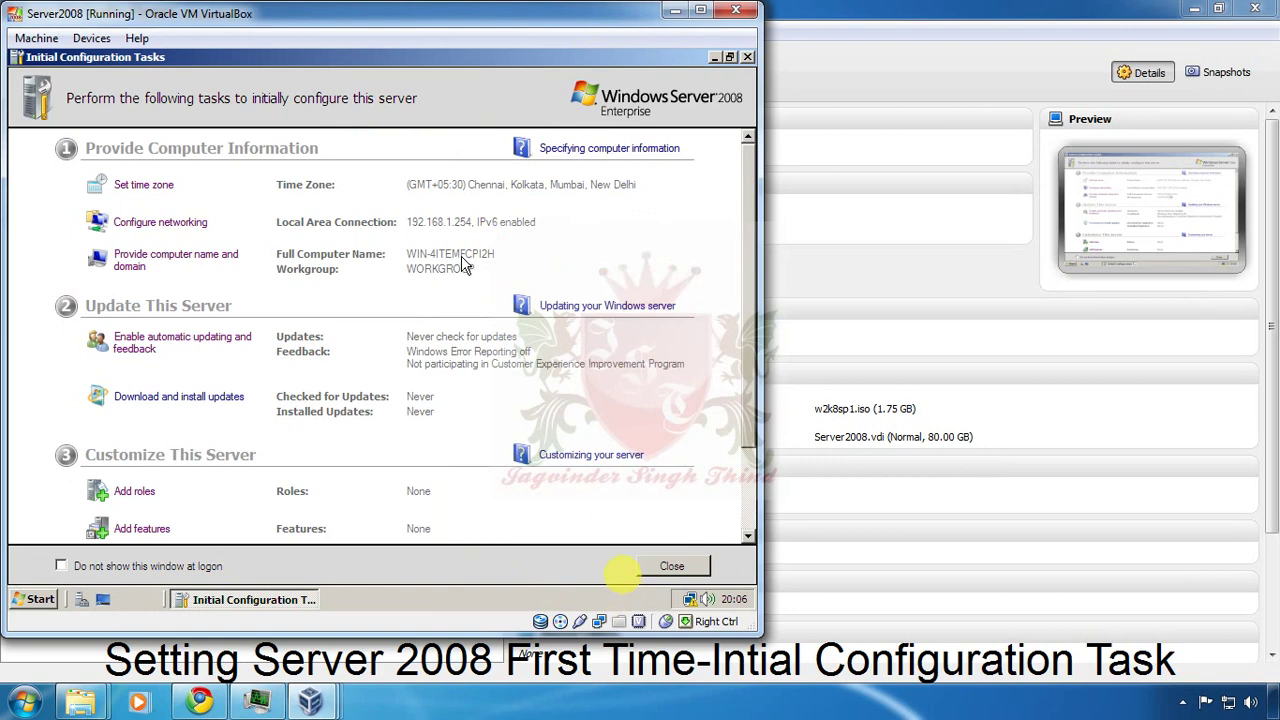
left_click(192, 261)
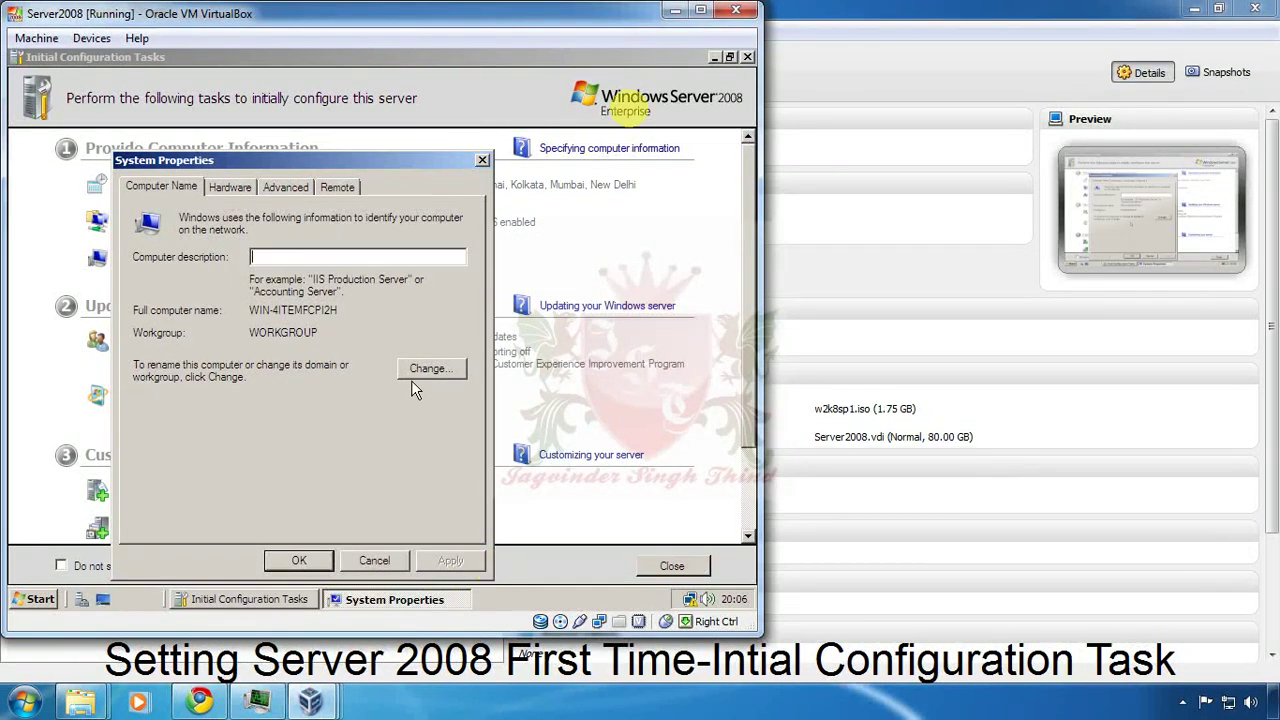
left_click(410, 371)
Rename the computer to Server1, acknowledge the restart notice, and close System Properties.
key("Tab")
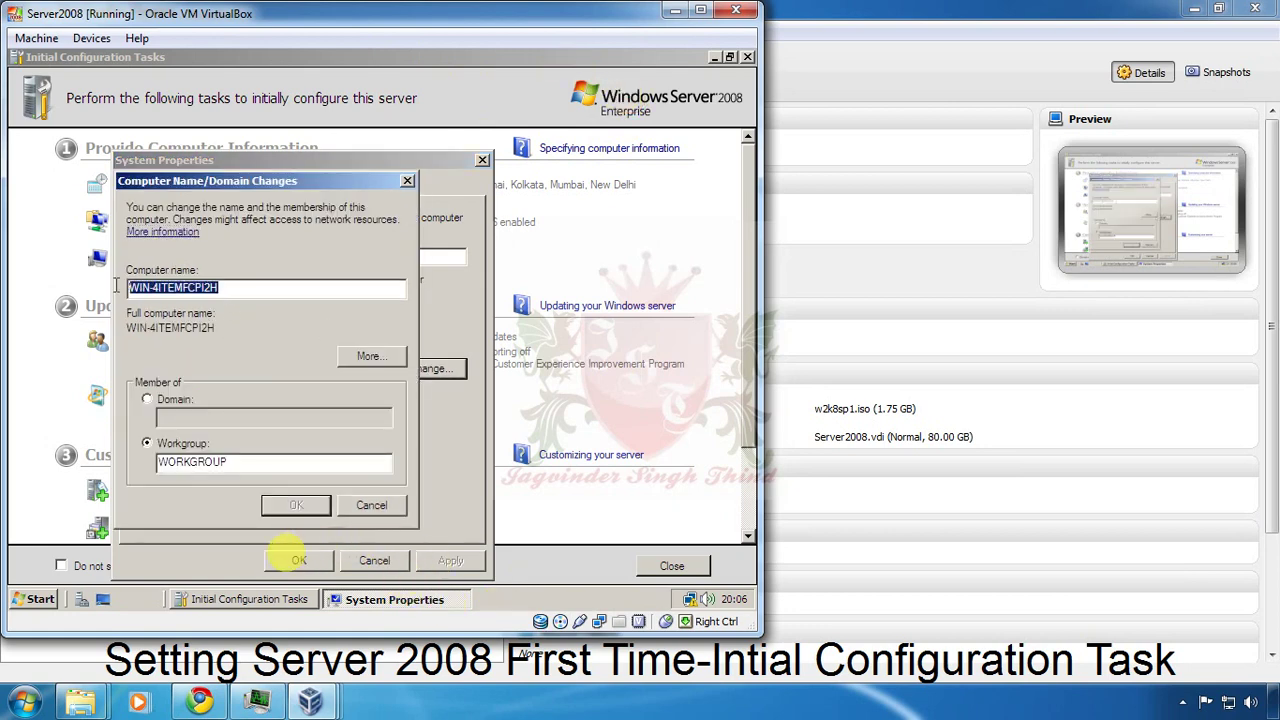
type("Server1")
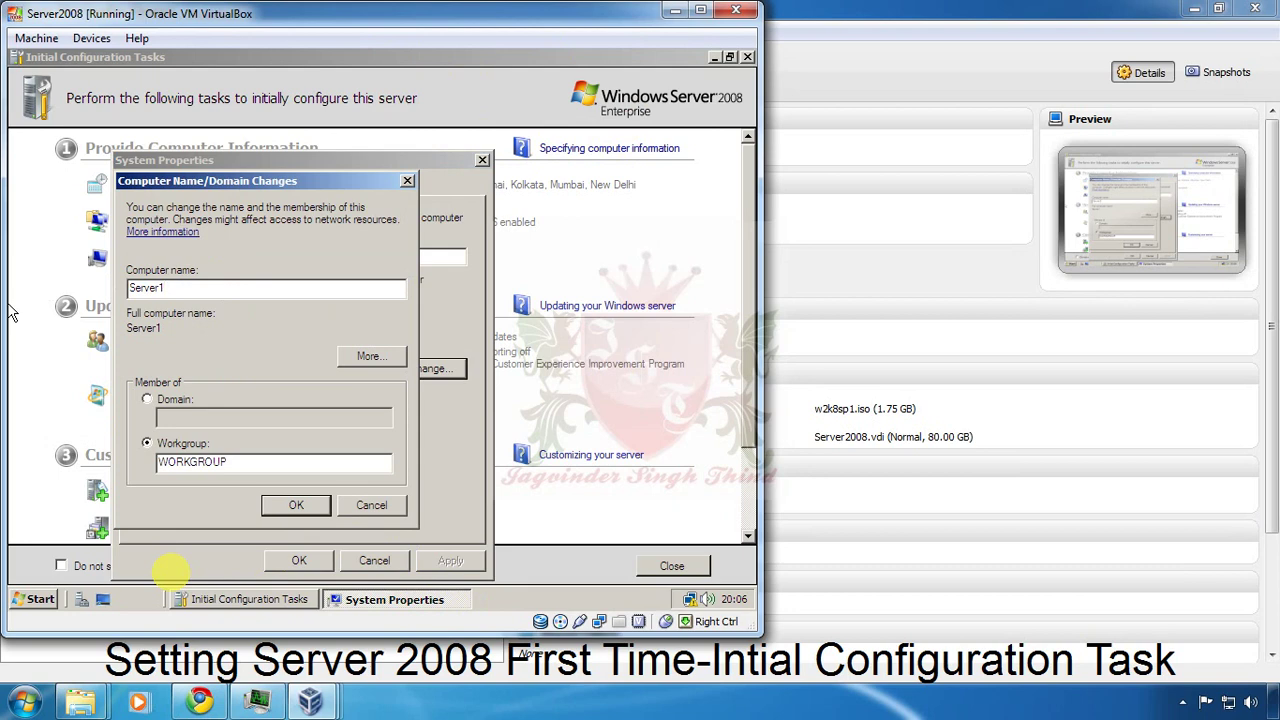
left_click(292, 508)
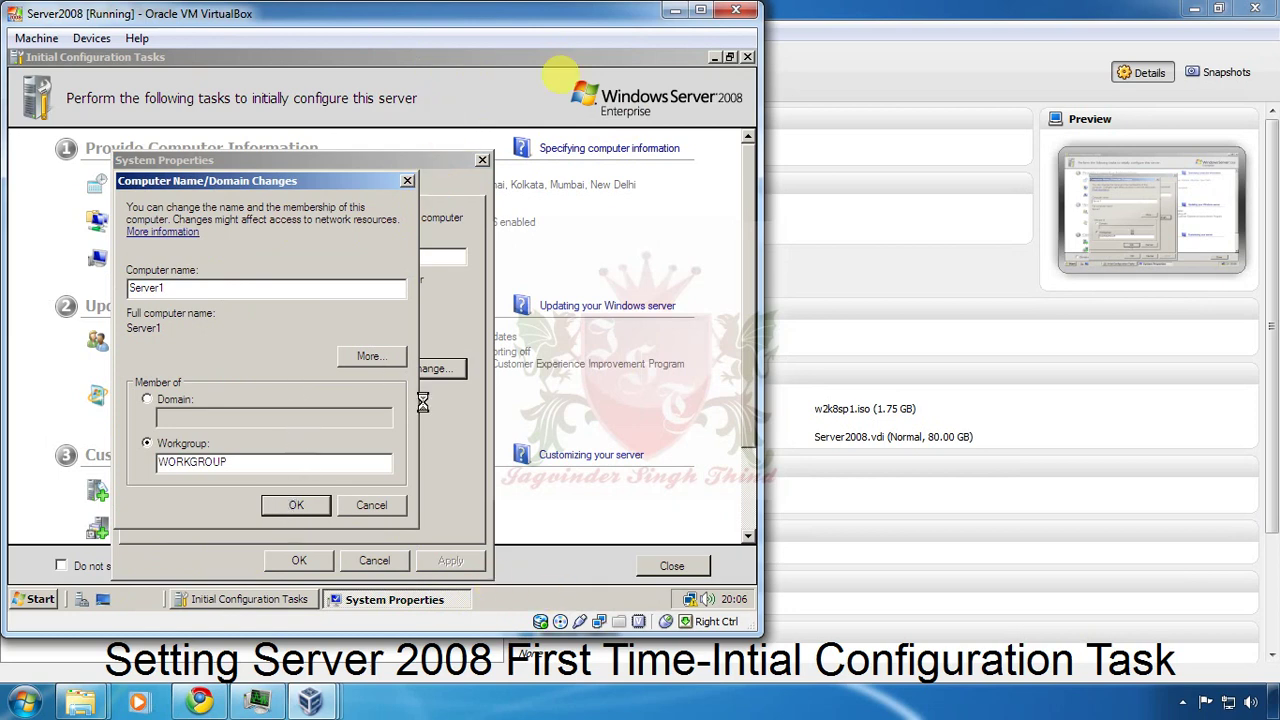
left_click(662, 554)
left_click(508, 346)
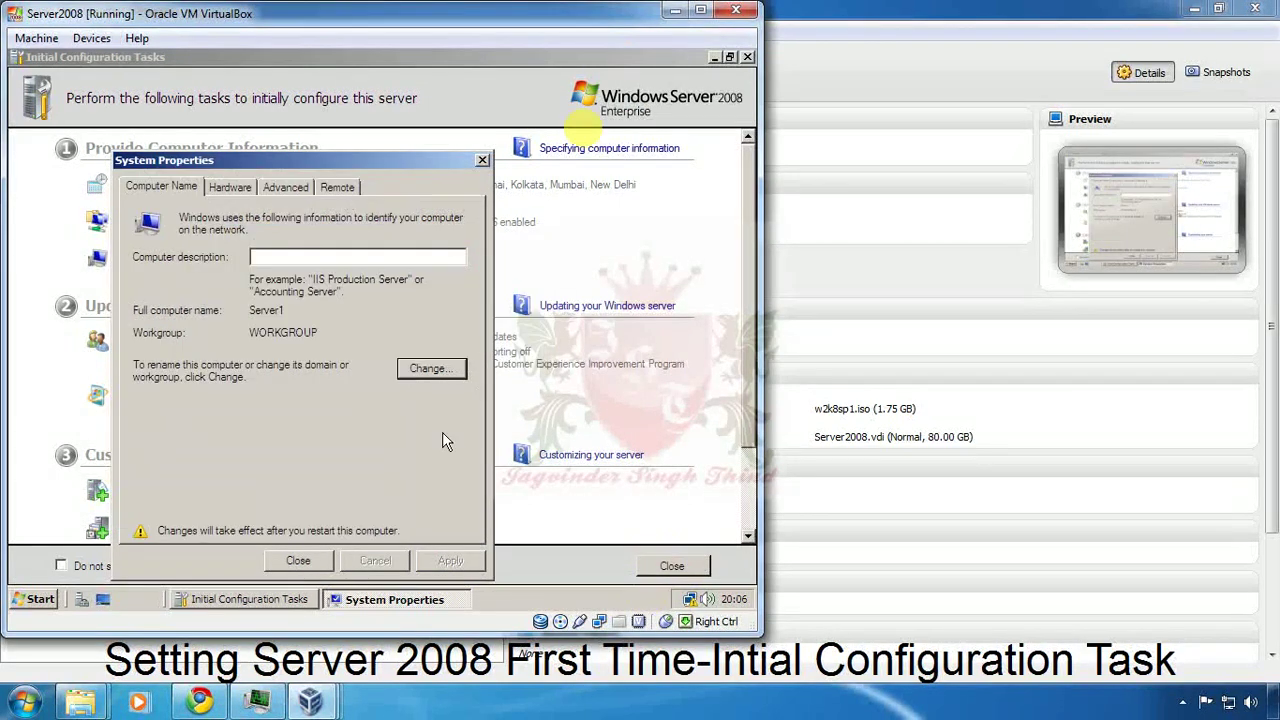
left_click(299, 560)
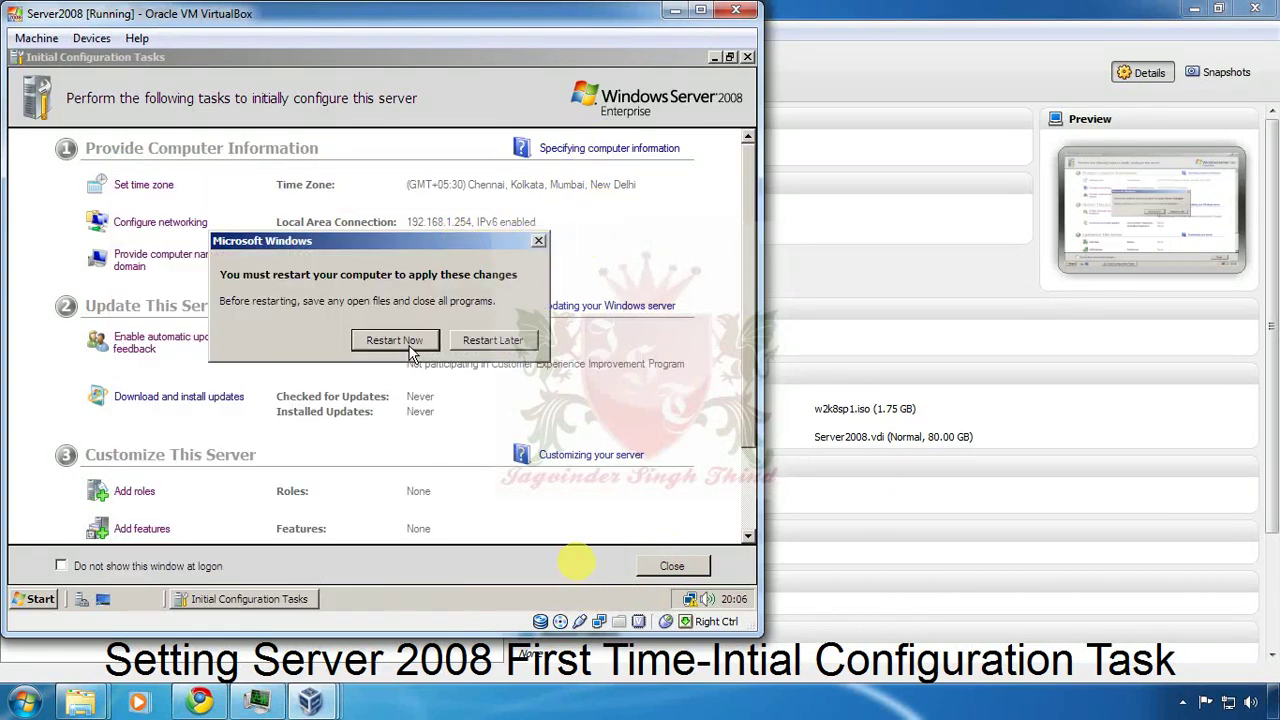
Choose Restart Now so the Server1 rename takes effect.
left_click(410, 348)
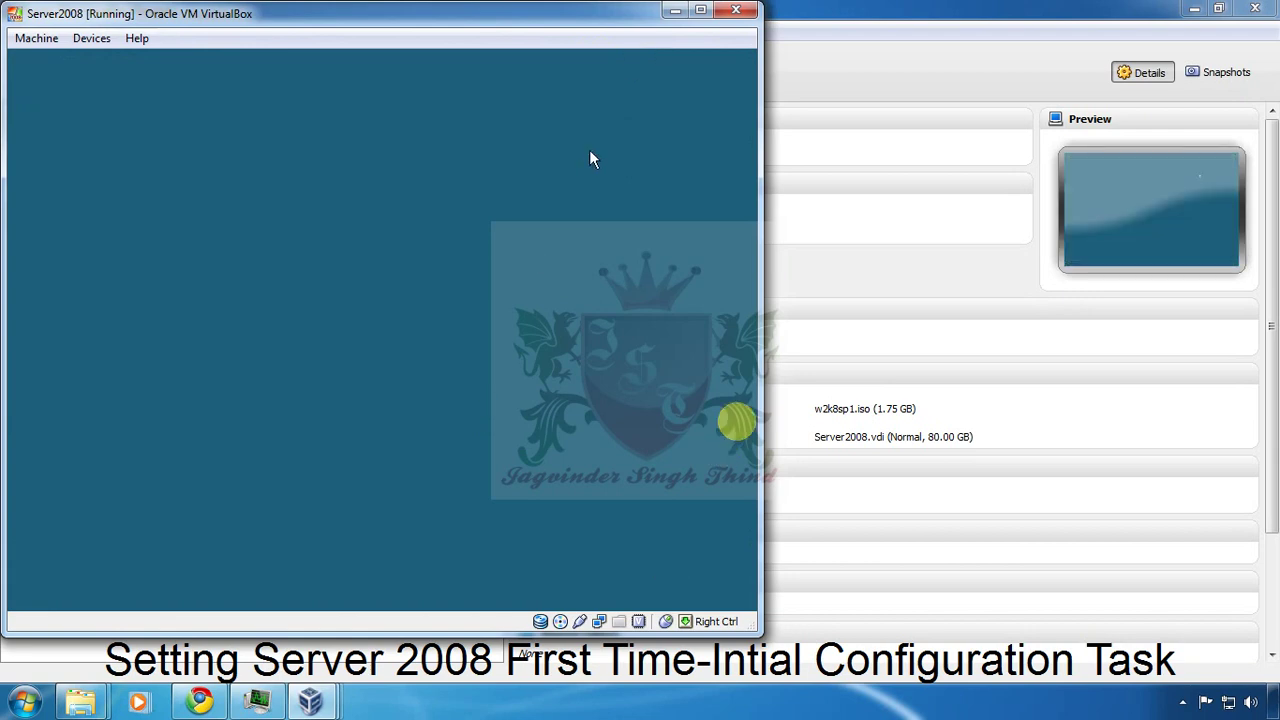